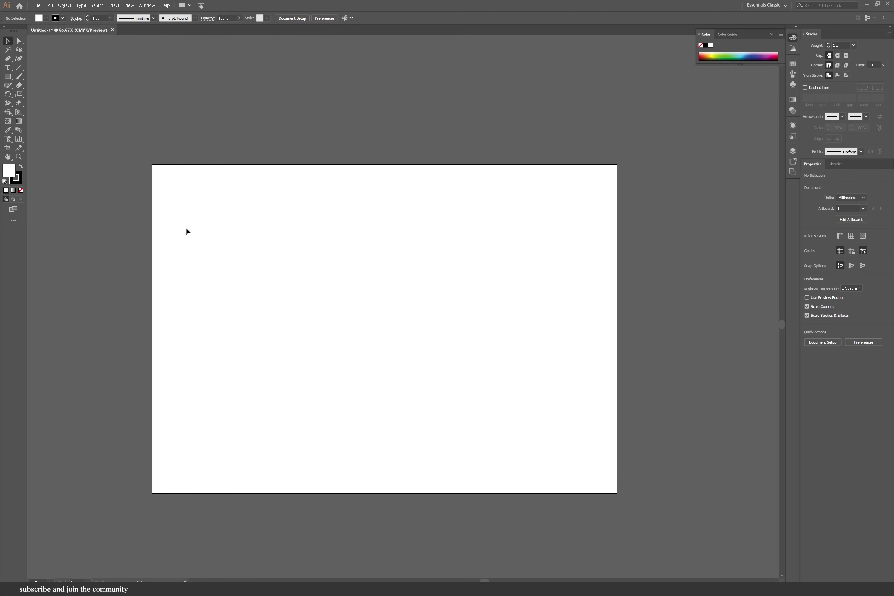
Step: Draw a large circle about 50 mm in diameter with the Ellipse tool near the middle of the artboard
{"action": "left_click", "coordinate": [19, 67]}
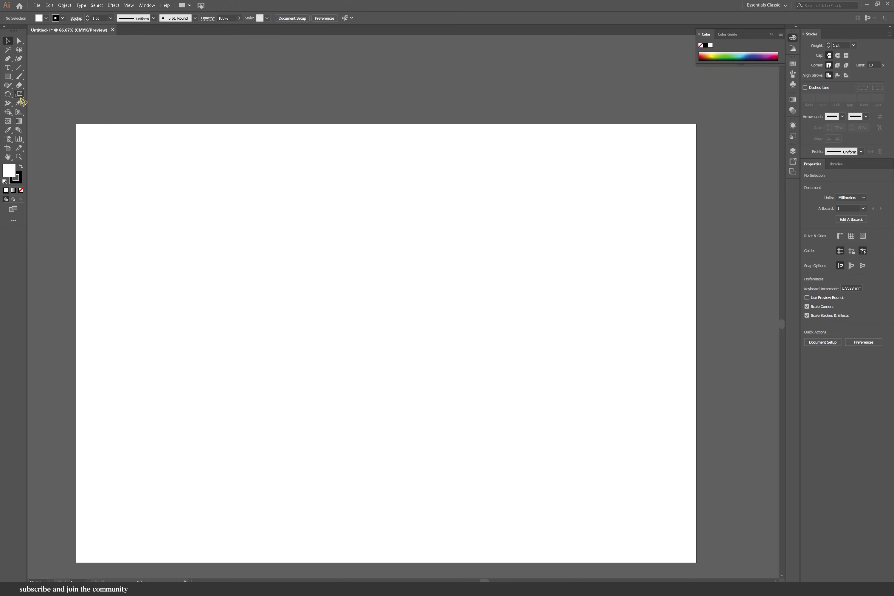
{"action": "left_click", "coordinate": [13, 78]}
{"action": "left_click", "coordinate": [38, 95]}
{"action": "left_click_drag", "start_coordinate": [351, 235], "coordinate": [457, 340]}
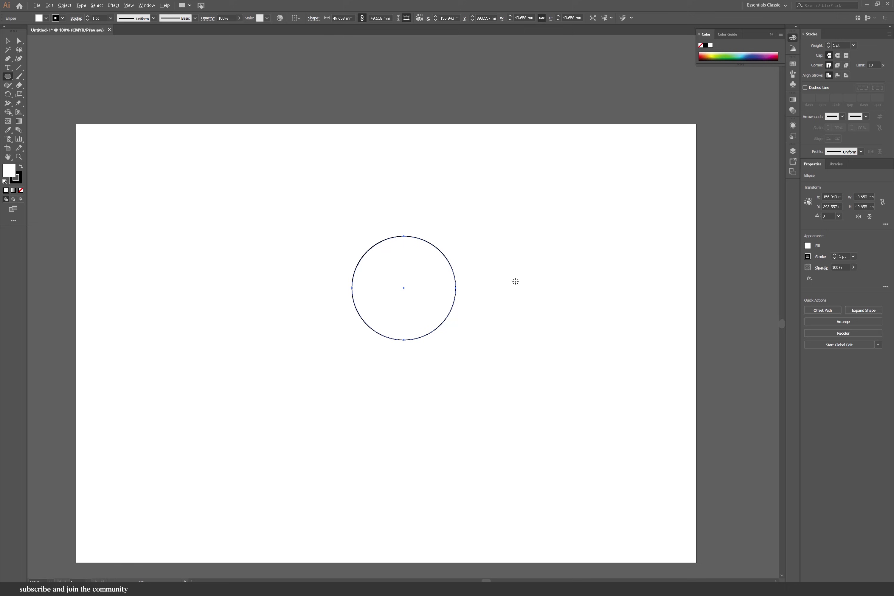
Step: Draw two smaller circles to the right of the large one, about 10 mm and about 17.5 mm across, one above the other
{"action": "scroll", "coordinate": [514, 283], "scroll_direction": "up", "scroll_amount": 1}
{"action": "left_click_drag", "start_coordinate": [450, 242], "coordinate": [481, 272]}
{"action": "left_click_drag", "start_coordinate": [447, 317], "coordinate": [502, 371]}
Step: Select the two smaller circles and align their left edges
{"action": "left_click", "coordinate": [8, 42]}
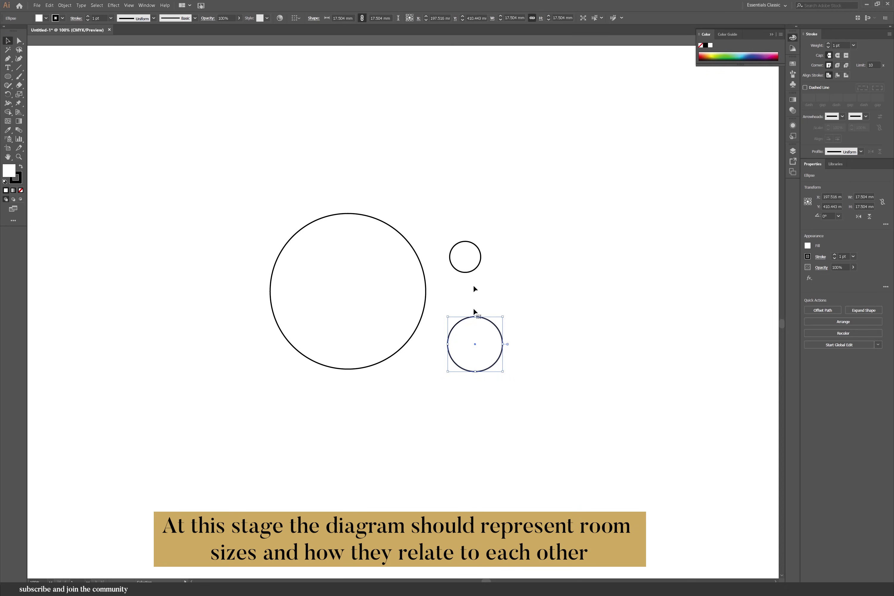
{"action": "left_click", "coordinate": [478, 266], "text": "shift"}
{"action": "left_click", "coordinate": [309, 18]}
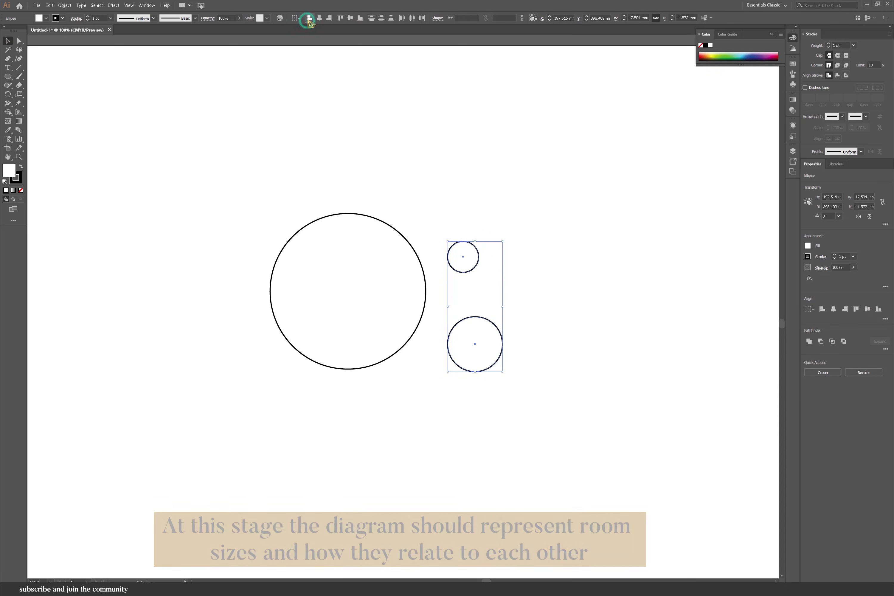
Step: Group the two smaller circles
{"action": "left_click_drag", "start_coordinate": [526, 375], "coordinate": [476, 269]}
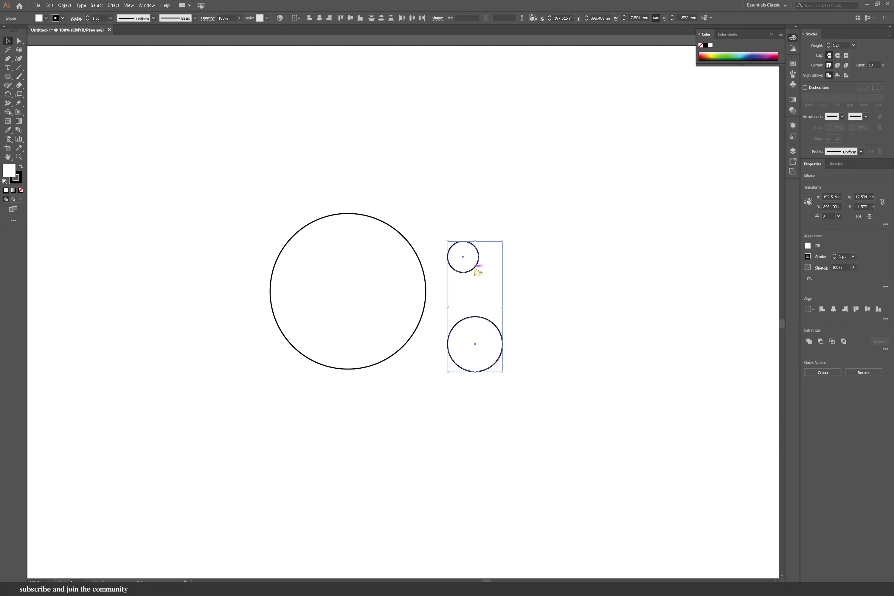
{"action": "right_click", "coordinate": [477, 270]}
{"action": "left_click", "coordinate": [487, 309]}
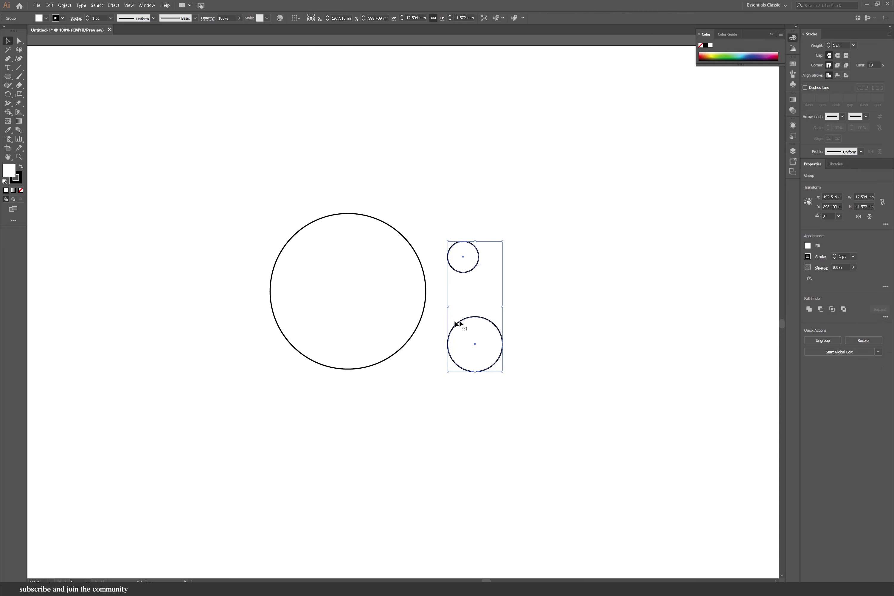
Step: Align the small-circle group and the large circle on their vertical centres
{"action": "left_click", "coordinate": [419, 318], "text": "shift"}
{"action": "left_click", "coordinate": [353, 19]}
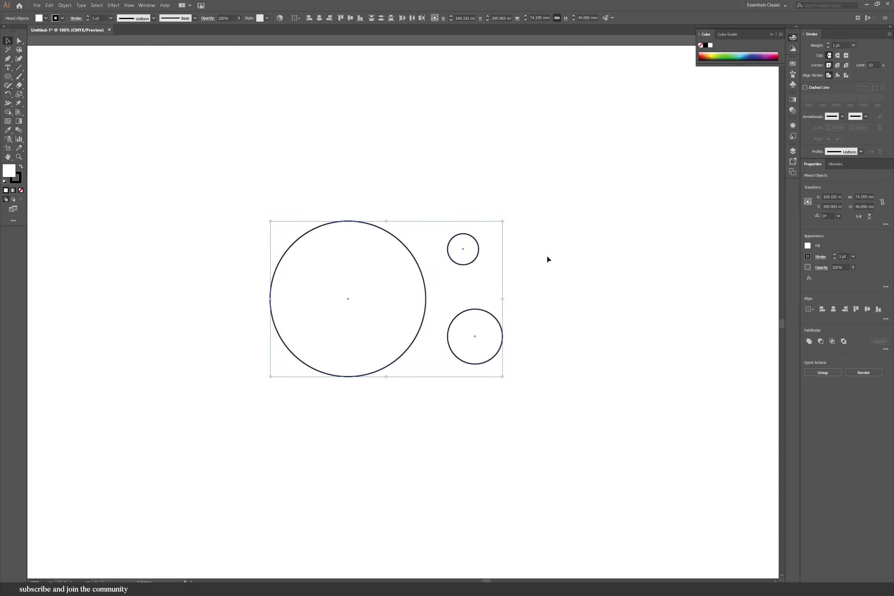
{"action": "left_click", "coordinate": [544, 257]}
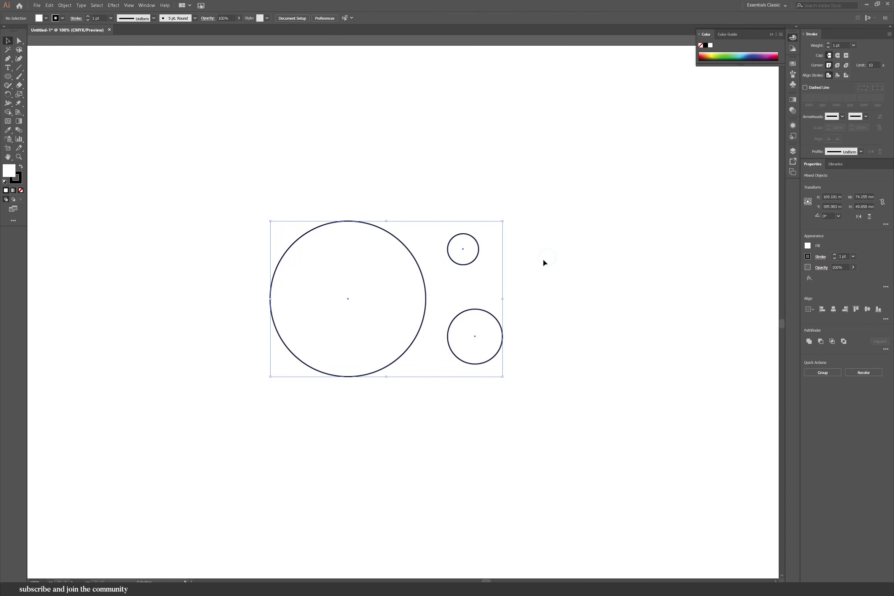
Step: Ungroup the two smaller circles
{"action": "right_click", "coordinate": [499, 352]}
{"action": "left_click", "coordinate": [522, 404]}
{"action": "left_click", "coordinate": [487, 250]}
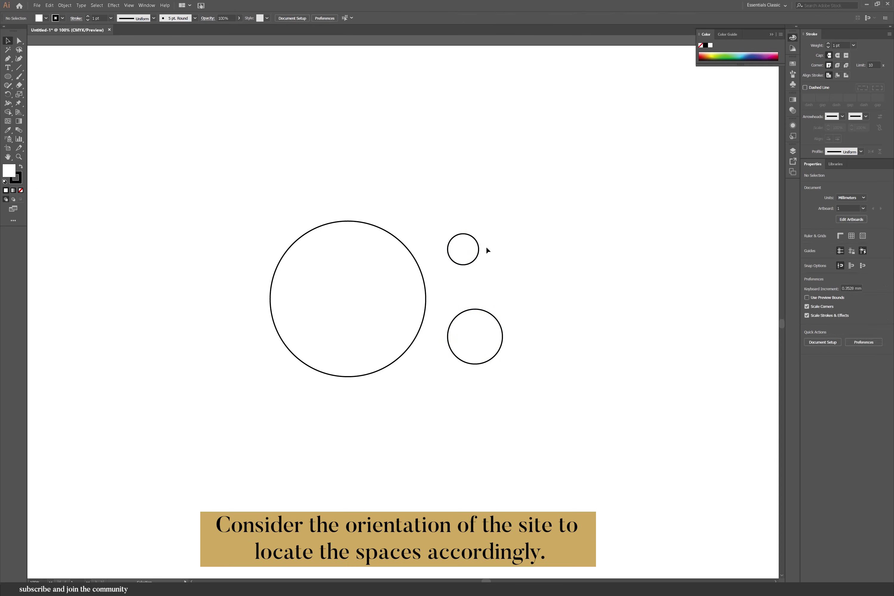
Step: Duplicate the smallest circle directly to its right and move the medium circle up closer to the pair
{"action": "left_click_drag", "start_coordinate": [478, 249], "coordinate": [515, 248]}
{"action": "left_click_drag", "start_coordinate": [513, 323], "coordinate": [500, 316]}
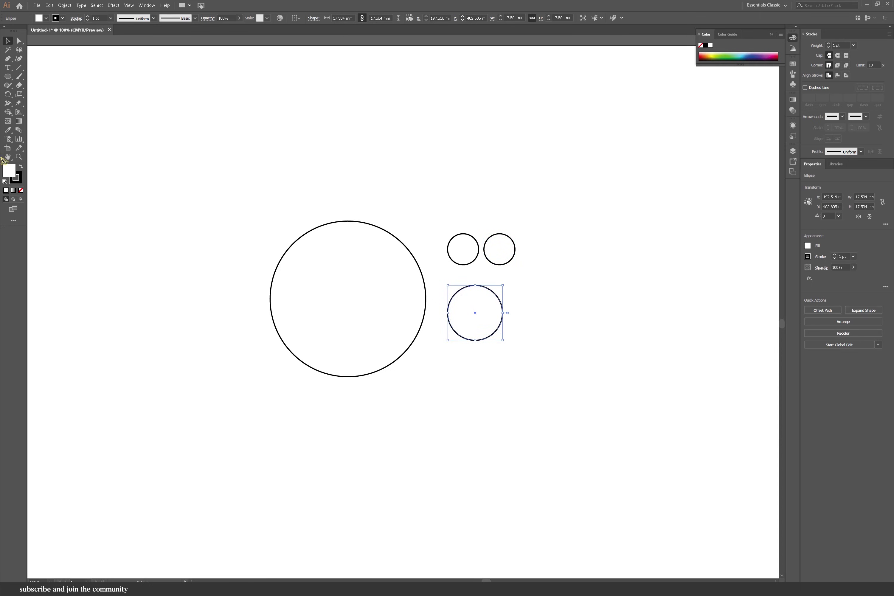
{"action": "key", "text": "ctrl+shift+a"}
Step: Draw a narrow upright ellipse about 33 mm tall to the right of the small circles
{"action": "left_click", "coordinate": [7, 76]}
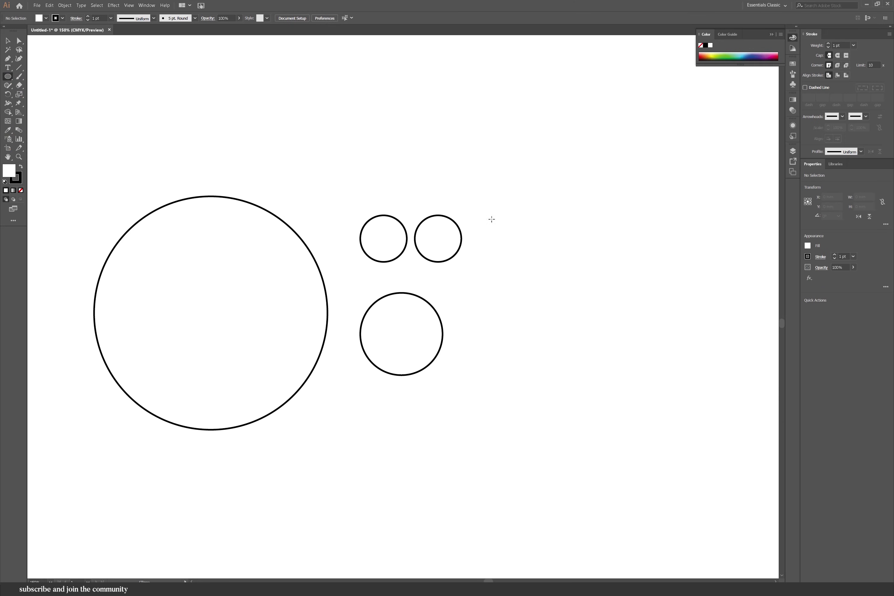
{"action": "left_click_drag", "start_coordinate": [491, 219], "coordinate": [545, 375]}
{"action": "key", "text": "v"}
Step: Select the two smallest circles and move them straight down about 0.84 mm, level with the ellipse's top edge
{"action": "left_click", "coordinate": [466, 199]}
{"action": "left_click_drag", "start_coordinate": [448, 248], "coordinate": [459, 255]}
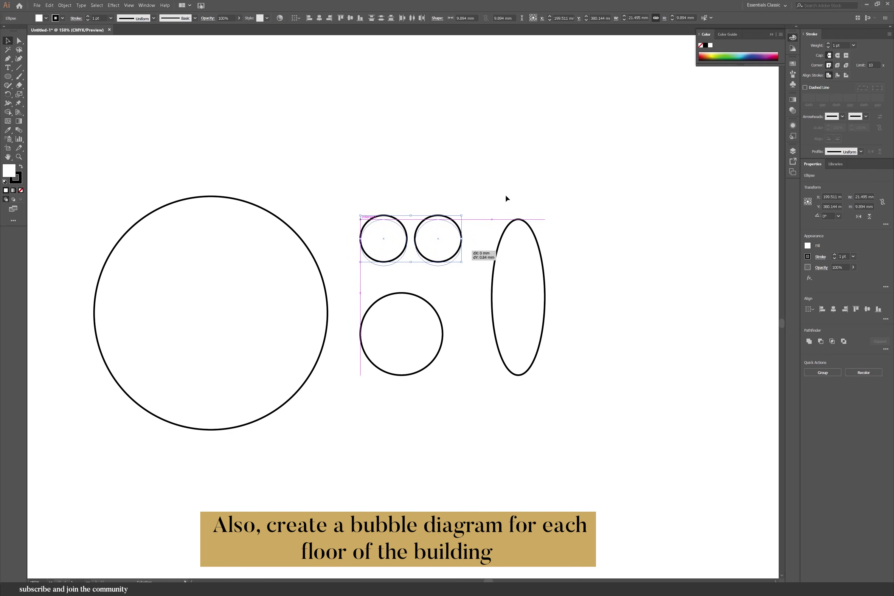
{"action": "left_click", "coordinate": [656, 379]}
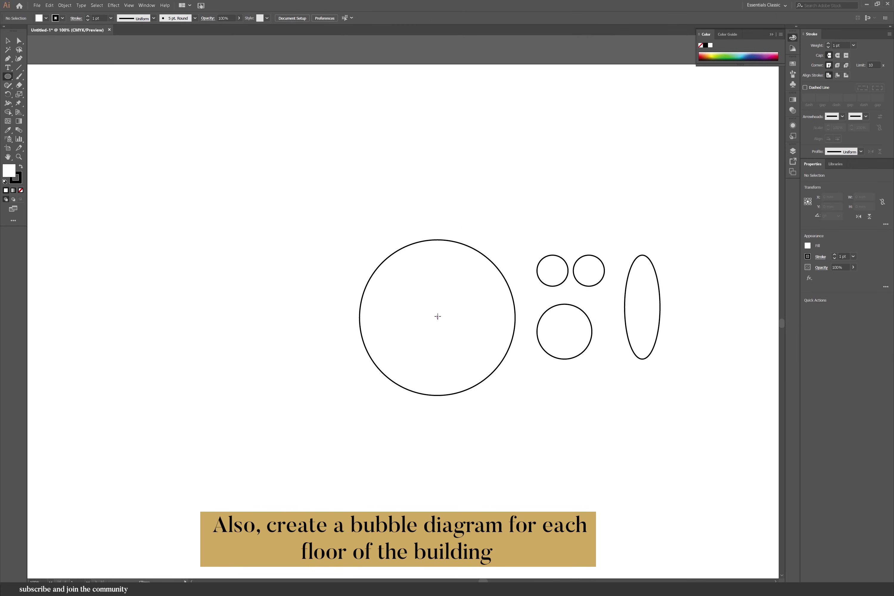
Step: Draw a concentric circle about 29 mm in diameter from the centre of the large circle
{"action": "left_click_drag", "start_coordinate": [437, 317], "coordinate": [471, 363]}
{"action": "left_click", "coordinate": [9, 39]}
Step: Group the three small circles with the narrow ellipse, and group the two concentric circles separately
{"action": "left_click_drag", "start_coordinate": [668, 408], "coordinate": [535, 250]}
{"action": "right_click", "coordinate": [560, 282]}
{"action": "left_click", "coordinate": [576, 322]}
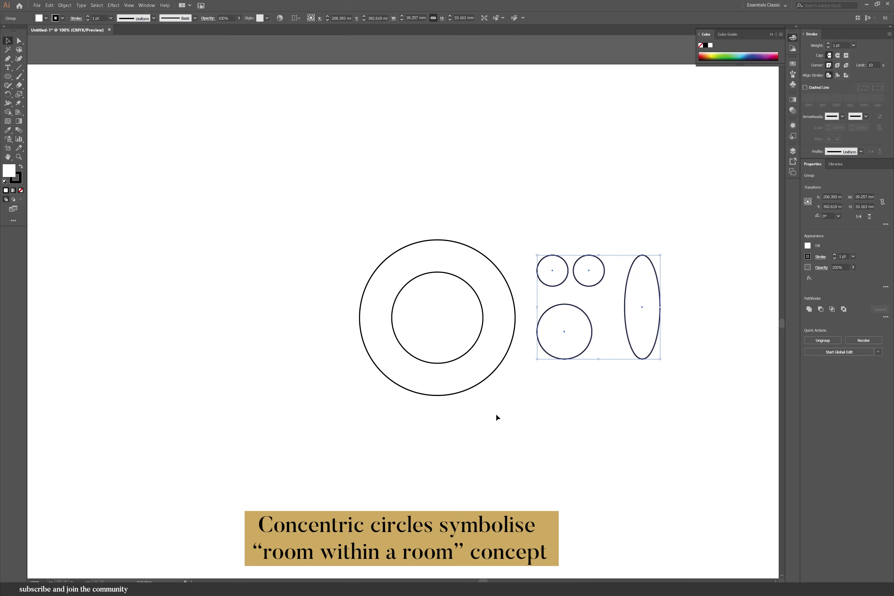
{"action": "left_click_drag", "start_coordinate": [478, 419], "coordinate": [371, 225]}
{"action": "left_click_drag", "start_coordinate": [429, 330], "coordinate": [430, 330]}
{"action": "right_click", "coordinate": [430, 330]}
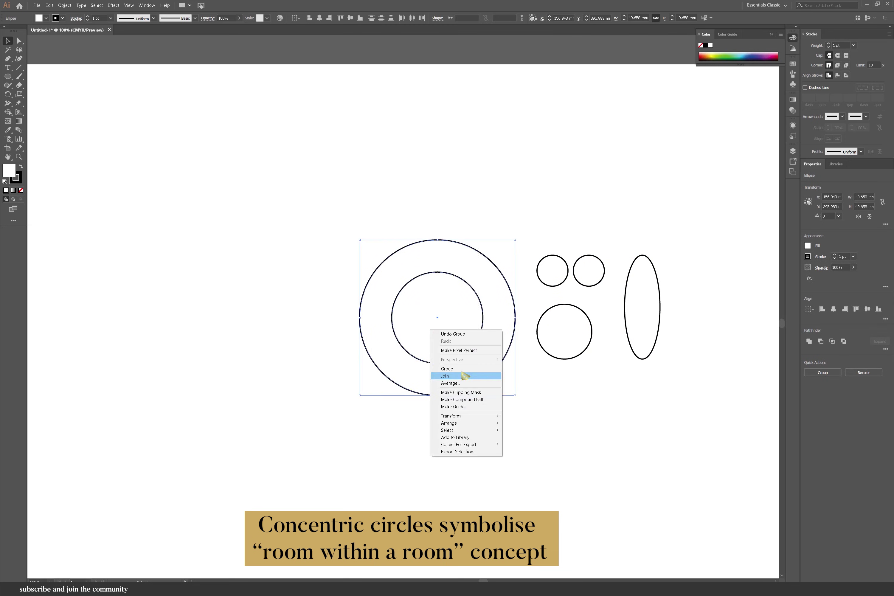
{"action": "left_click", "coordinate": [458, 374]}
Step: Align the two groups on their vertical centres
{"action": "left_click", "coordinate": [552, 358], "text": "shift"}
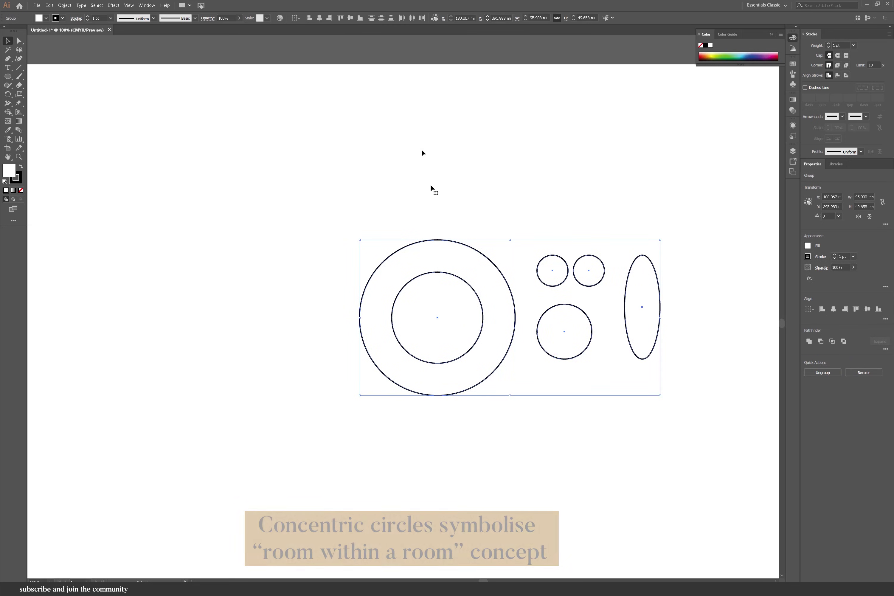
{"action": "left_click", "coordinate": [350, 18]}
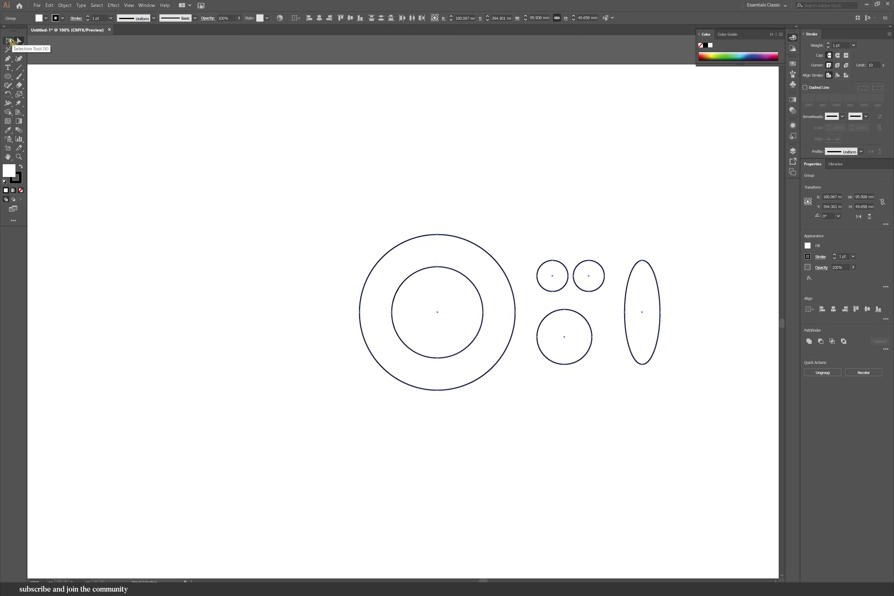
{"action": "left_click", "coordinate": [144, 173]}
Step: Draw an unfilled rectangle about 67 × 10 mm running from the concentric circles' centre into the narrow ellipse
{"action": "mouse_move", "coordinate": [11, 77]}
{"action": "left_mouse_down"}
{"action": "mouse_move", "coordinate": [24, 85]}
{"action": "mouse_move", "coordinate": [29, 76]}
{"action": "left_mouse_up"}
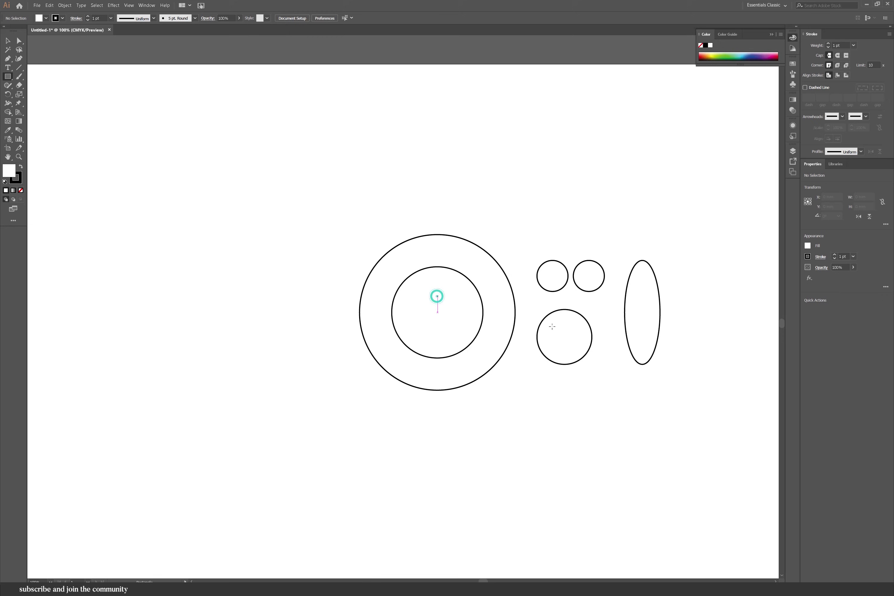
{"action": "mouse_move", "coordinate": [436, 296]}
{"action": "left_mouse_down"}
{"action": "mouse_move", "coordinate": [674, 339]}
{"action": "mouse_move", "coordinate": [646, 326]}
{"action": "left_mouse_up"}
{"action": "left_click", "coordinate": [21, 190]}
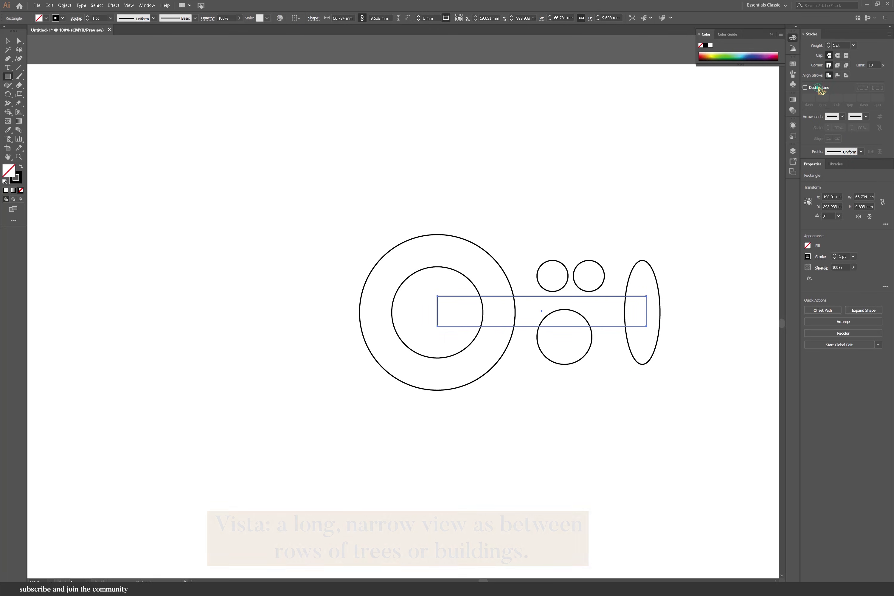
Step: Give the rectangle a dashed stroke with 12 pt dashes aligned to its corners and path ends
{"action": "left_click", "coordinate": [818, 88]}
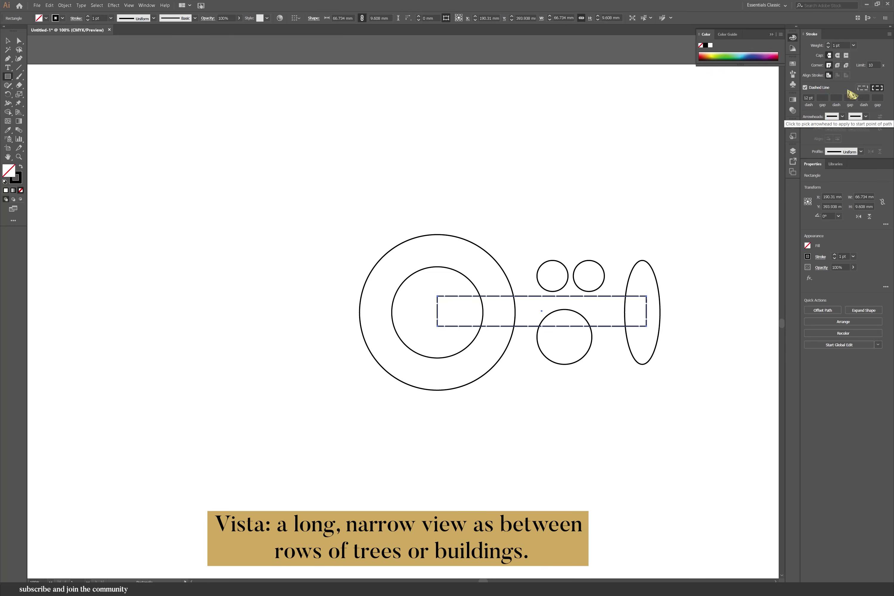
{"action": "left_click", "coordinate": [859, 87]}
{"action": "left_click", "coordinate": [877, 87]}
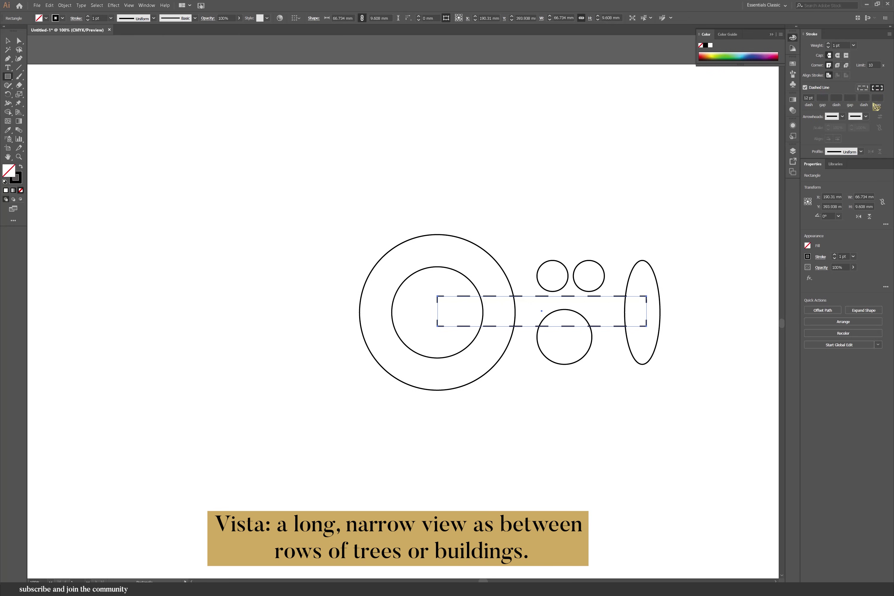
Step: Select the rectangle and both groups and apply the dashed stroke to all of them
{"action": "key", "text": "v"}
{"action": "left_click_drag", "start_coordinate": [289, 188], "coordinate": [672, 390]}
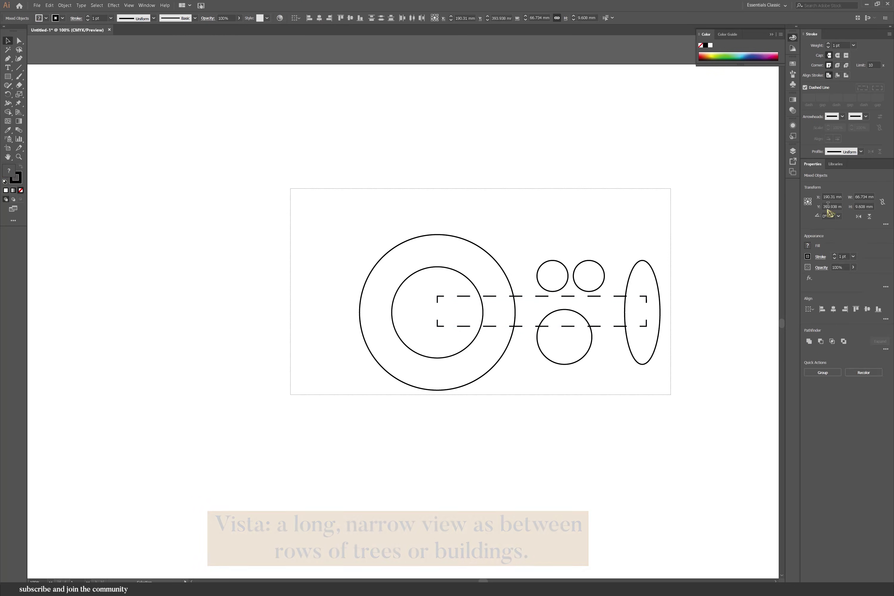
{"action": "left_click", "coordinate": [806, 87]}
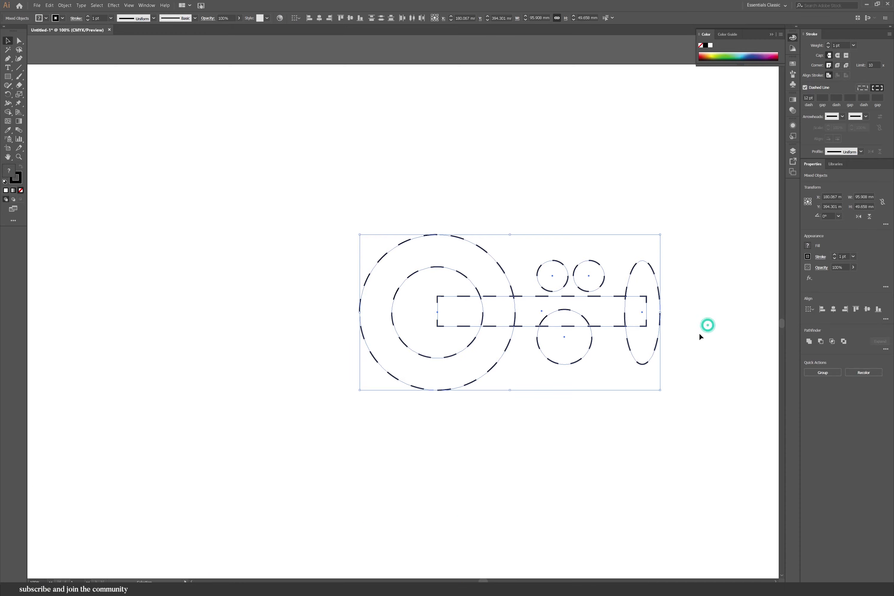
{"action": "left_click", "coordinate": [698, 330]}
Step: Set the stroke of the two circle groups to 3 pt weight with 8 pt dashes
{"action": "left_click_drag", "start_coordinate": [657, 377], "coordinate": [395, 352]}
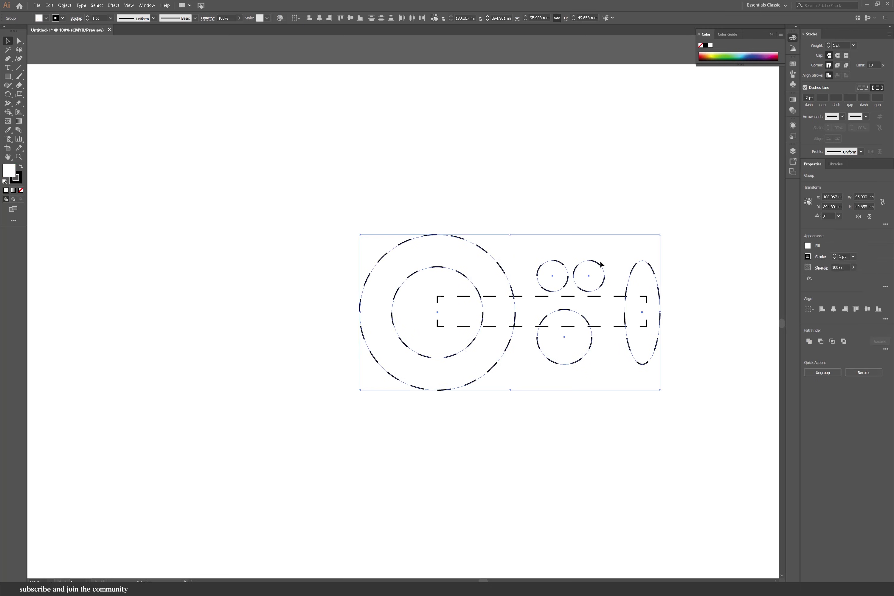
{"action": "left_click", "coordinate": [854, 45]}
{"action": "left_click", "coordinate": [863, 94]}
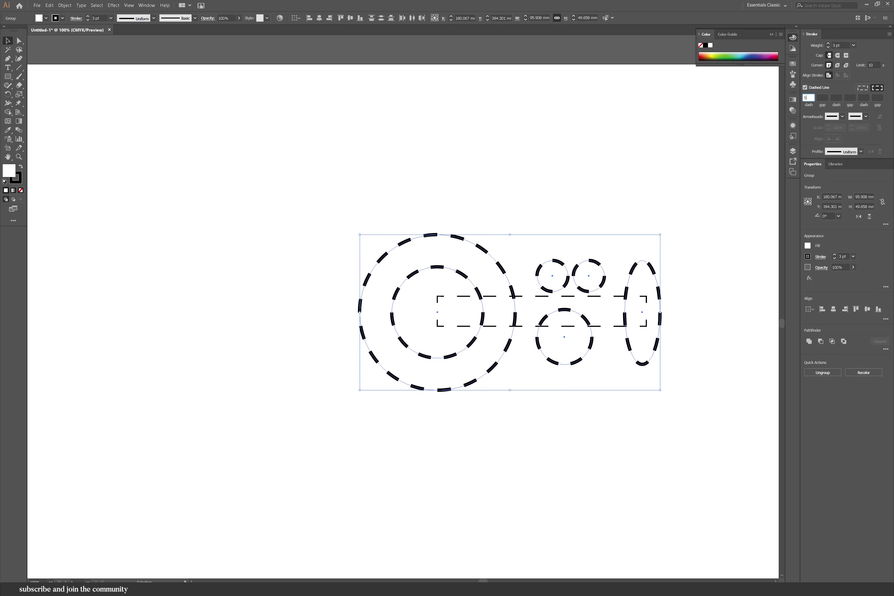
{"action": "key", "text": "Return"}
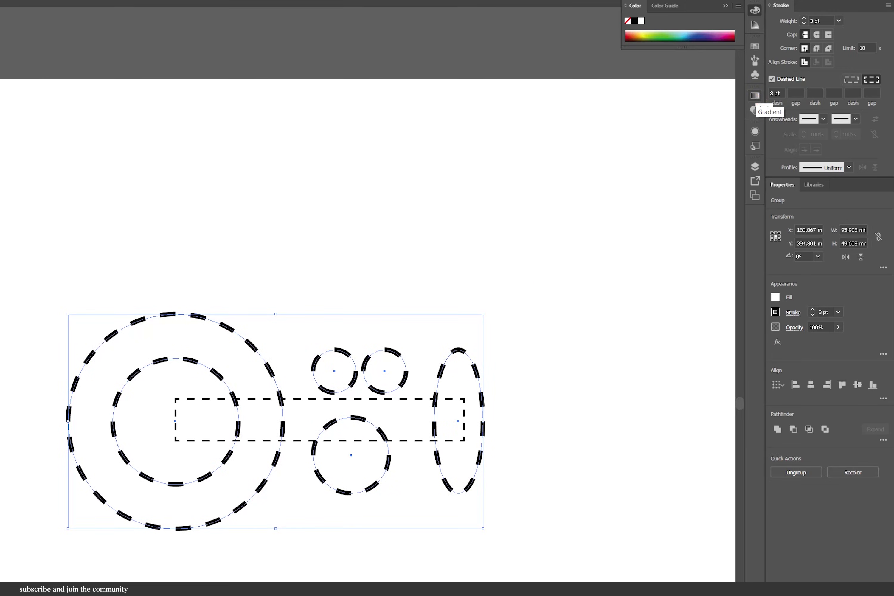
{"action": "left_click", "coordinate": [359, 228]}
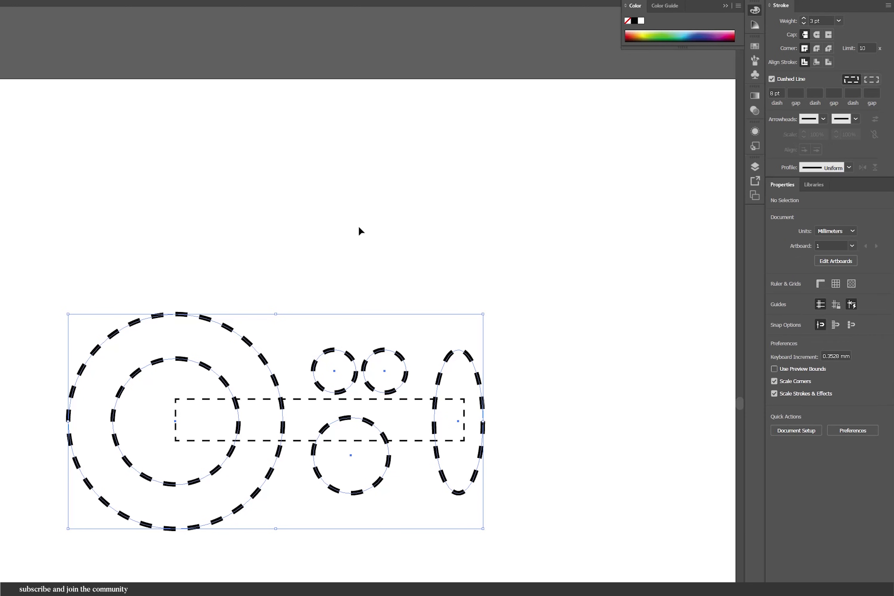
Step: Fill the outer concentric circle with the off-white colour sampled from the palette strip
{"action": "key", "text": "ctrl+minus"}
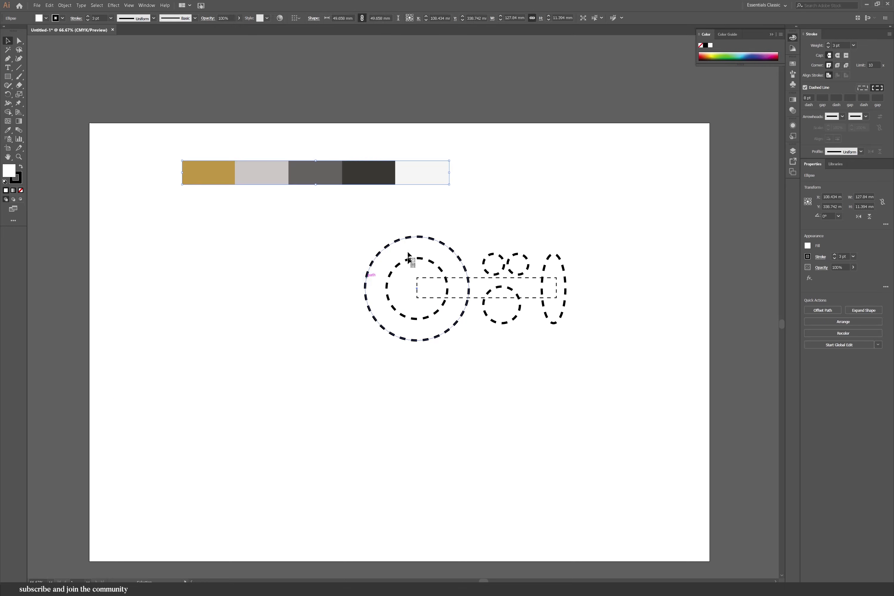
{"action": "left_click", "coordinate": [149, 318]}
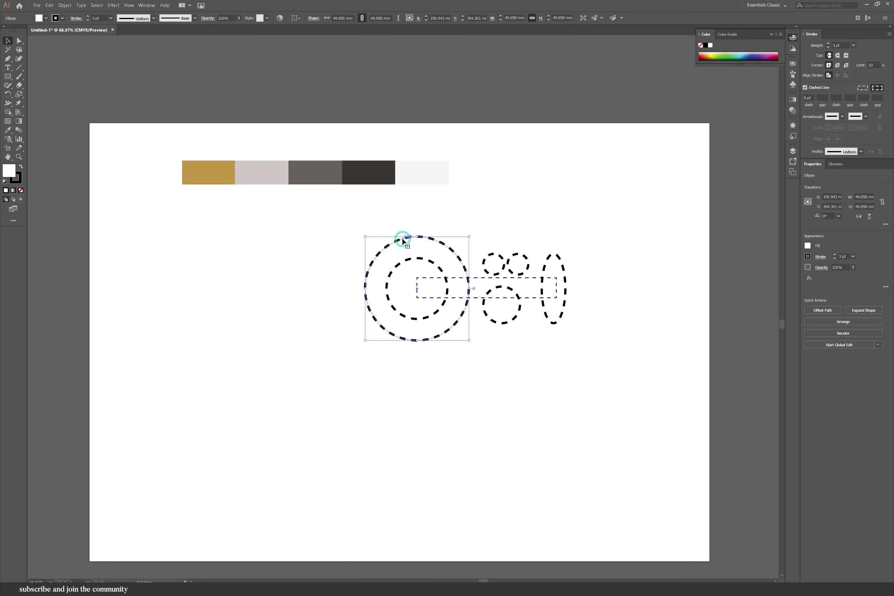
{"action": "key", "text": "i"}
{"action": "left_click", "coordinate": [414, 167]}
{"action": "key", "text": "v"}
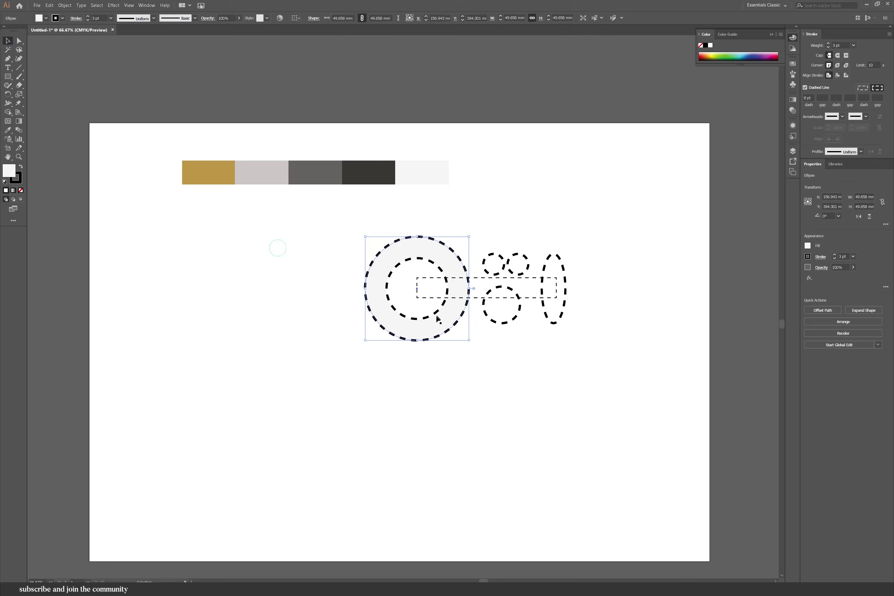
{"action": "left_click", "coordinate": [275, 247]}
Step: Fill the inner concentric circle with the light warm grey sampled from the palette strip
{"action": "left_click", "coordinate": [431, 313]}
{"action": "key", "text": "i"}
{"action": "left_click", "coordinate": [262, 183]}
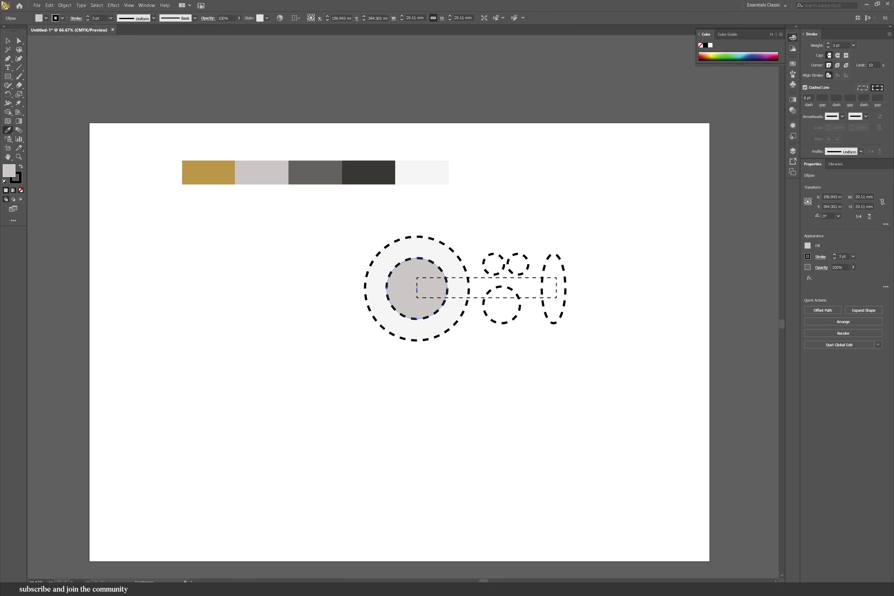
{"action": "left_click", "coordinate": [8, 41]}
{"action": "left_click", "coordinate": [278, 282]}
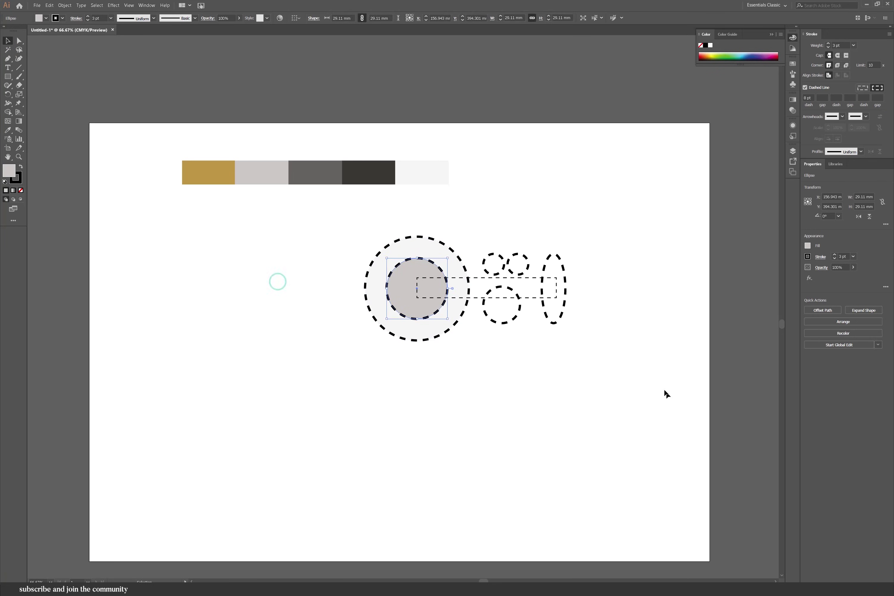
Step: Ungroup the three small circles and the narrow ellipse
{"action": "left_click", "coordinate": [518, 305]}
{"action": "right_click", "coordinate": [514, 320]}
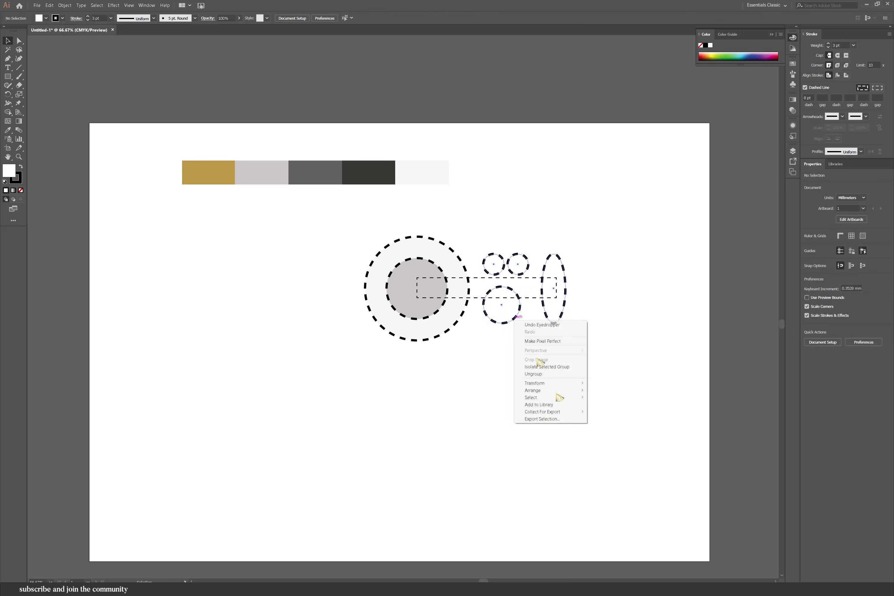
{"action": "left_click", "coordinate": [548, 375]}
{"action": "left_click", "coordinate": [522, 407]}
Step: Fill the narrow ellipse with the off-white colour sampled from the palette strip
{"action": "left_click", "coordinate": [553, 324]}
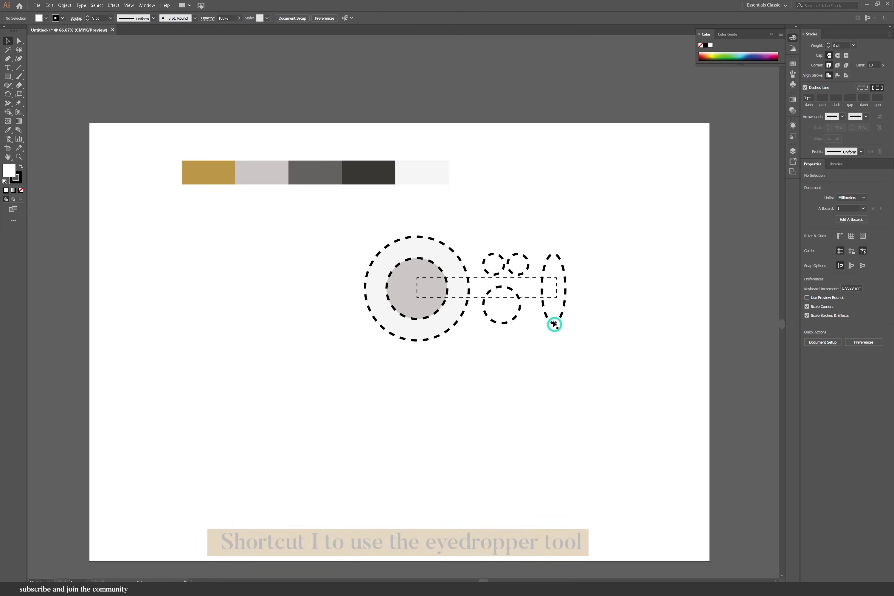
{"action": "key", "text": "i"}
{"action": "left_click", "coordinate": [415, 173]}
{"action": "left_click", "coordinate": [8, 41]}
{"action": "left_click", "coordinate": [434, 393]}
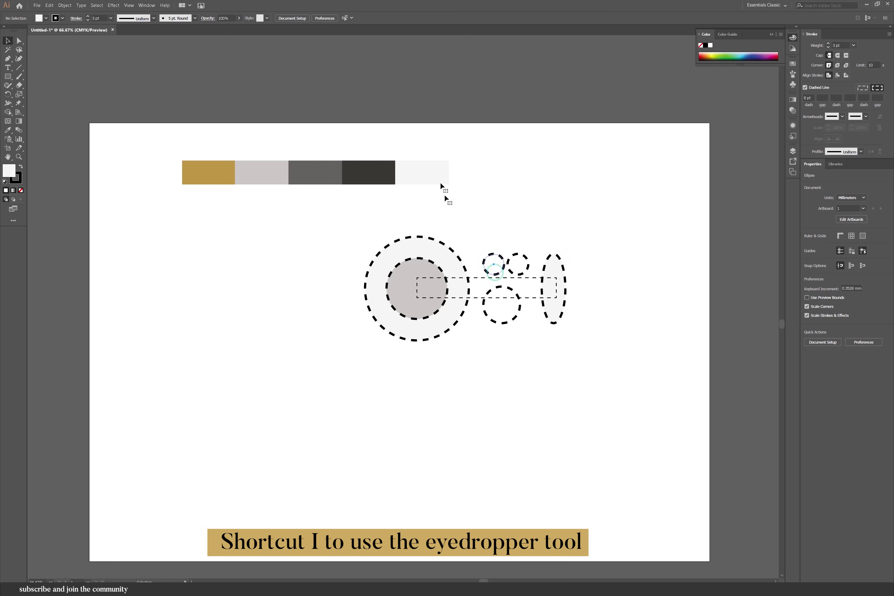
Step: Fill the small circle nearest the narrow ellipse with a muted sage green of about H 80°, S 25%, B 72%
{"action": "key", "text": "a"}
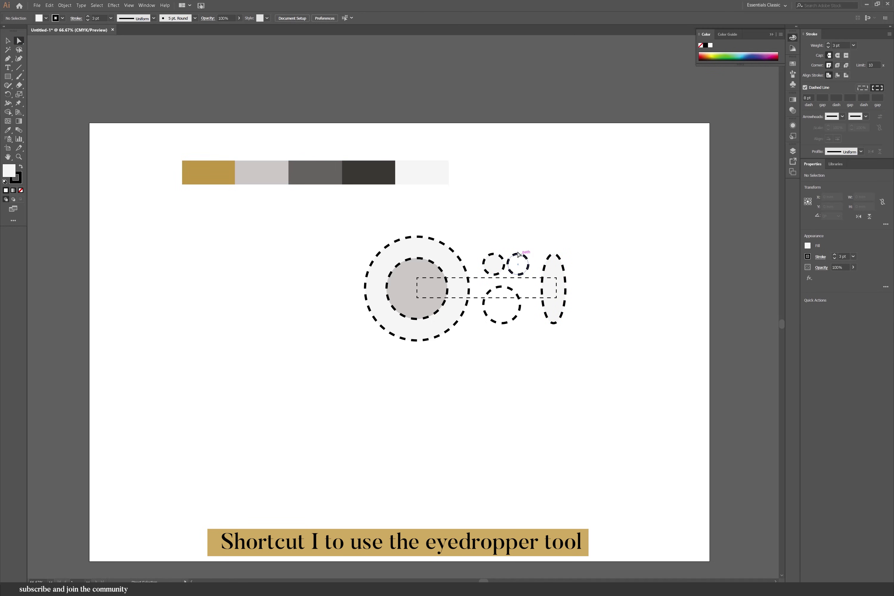
{"action": "left_click", "coordinate": [518, 254]}
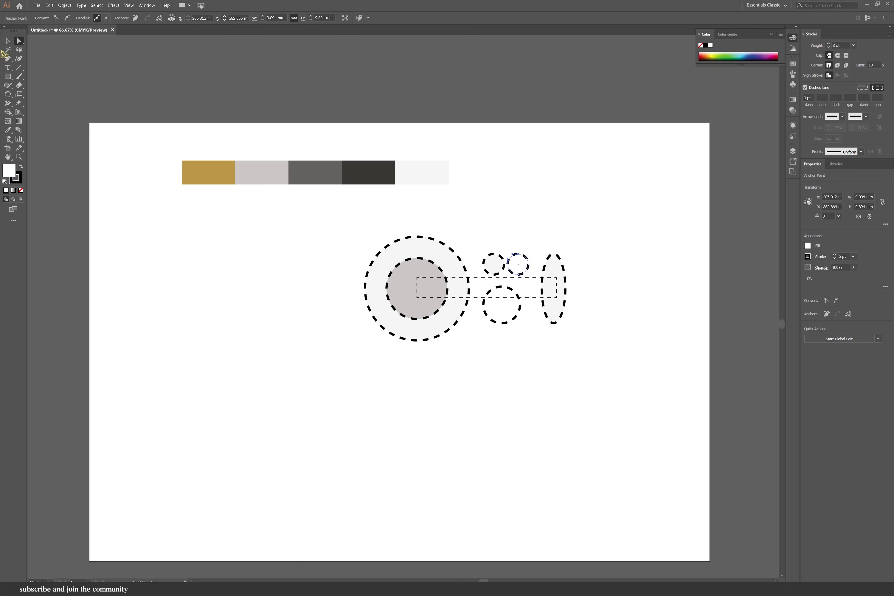
{"action": "double_click", "coordinate": [11, 175]}
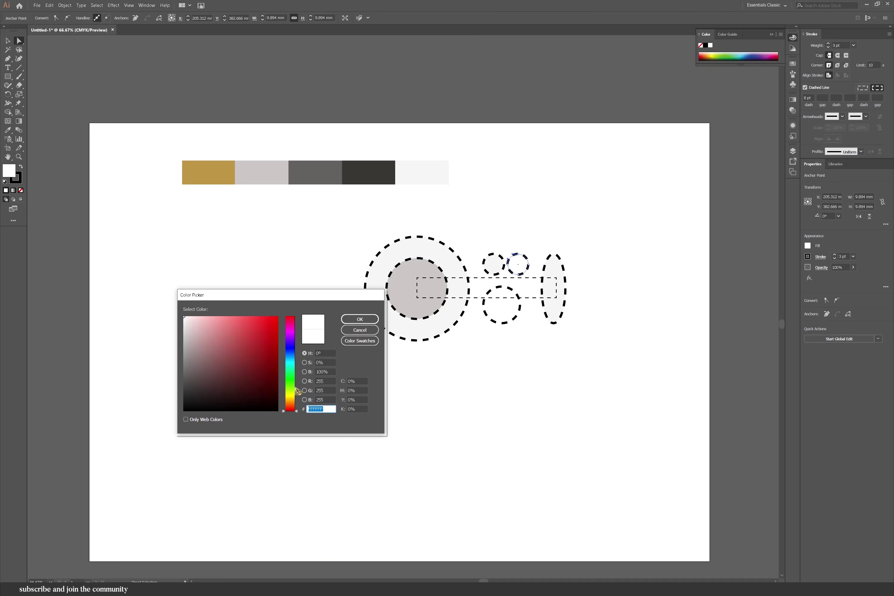
{"action": "left_click", "coordinate": [290, 390]}
{"action": "left_click_drag", "start_coordinate": [198, 355], "coordinate": [199, 343]}
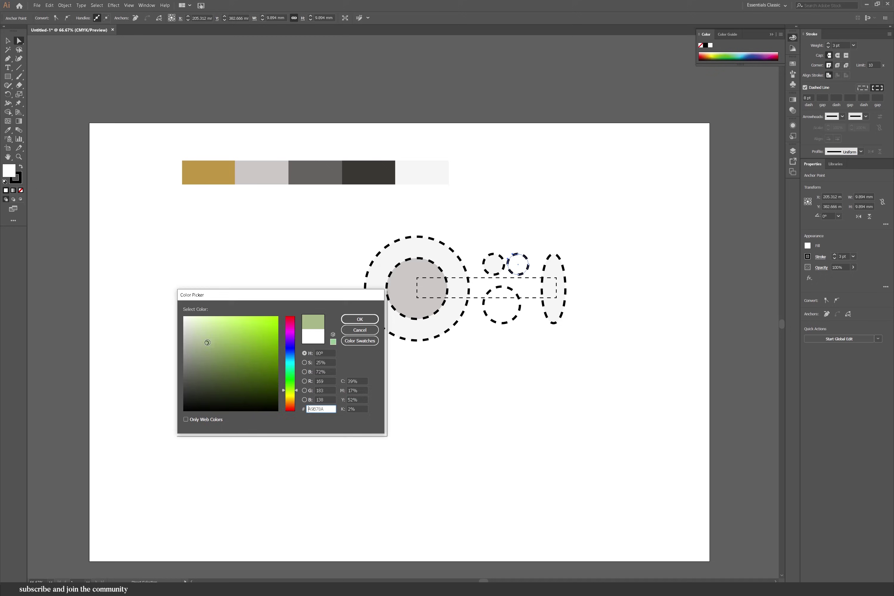
{"action": "left_click", "coordinate": [359, 319]}
{"action": "left_click", "coordinate": [7, 42]}
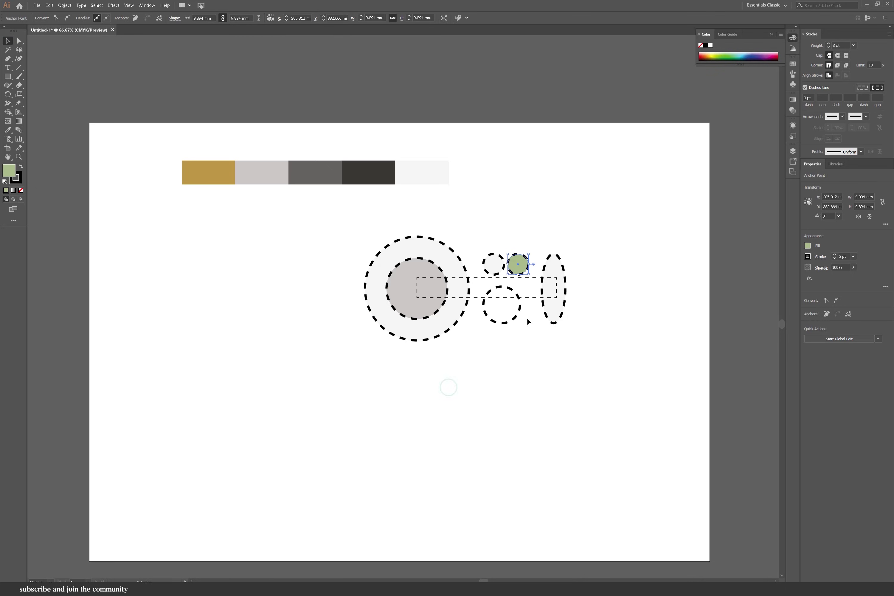
Step: Fill the larger circle below the two small ones with the dark charcoal sampled from the palette strip
{"action": "left_click", "coordinate": [515, 318]}
{"action": "key", "text": "i"}
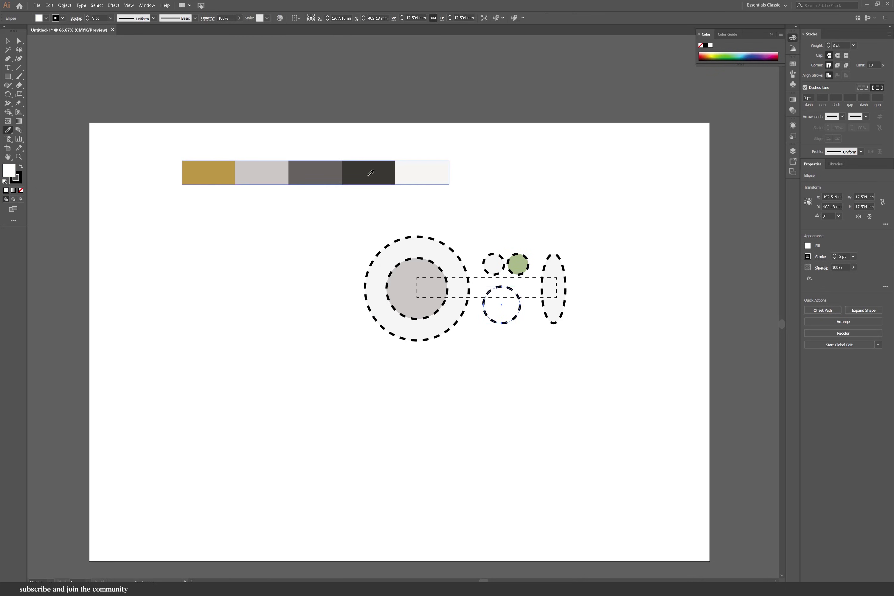
{"action": "left_click", "coordinate": [375, 174]}
{"action": "left_click", "coordinate": [20, 43]}
{"action": "left_click", "coordinate": [339, 409]}
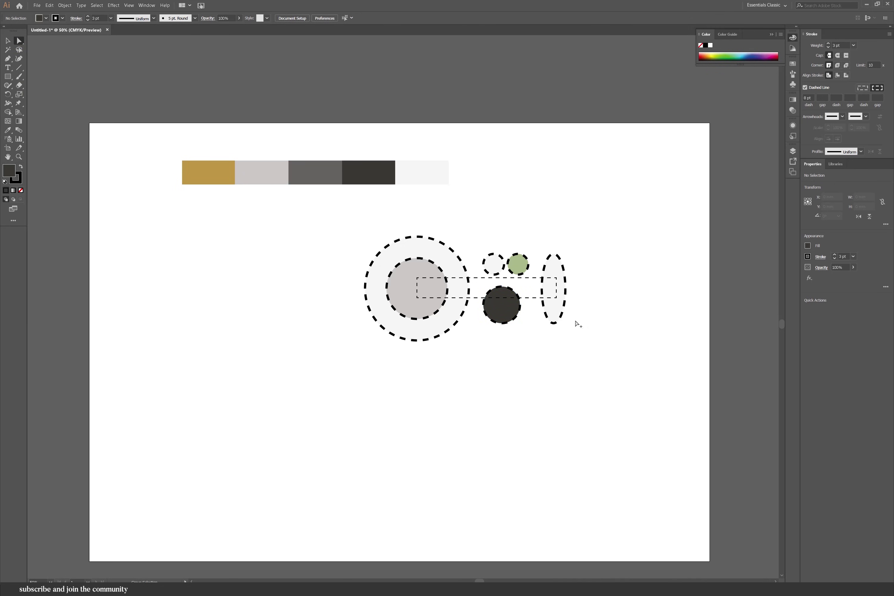
Step: Add a text label reading "Narthex" beside the ellipse
{"action": "scroll", "coordinate": [644, 337], "scroll_direction": "down", "scroll_amount": 1}
{"action": "scroll", "coordinate": [644, 337], "scroll_direction": "up", "scroll_amount": 1}
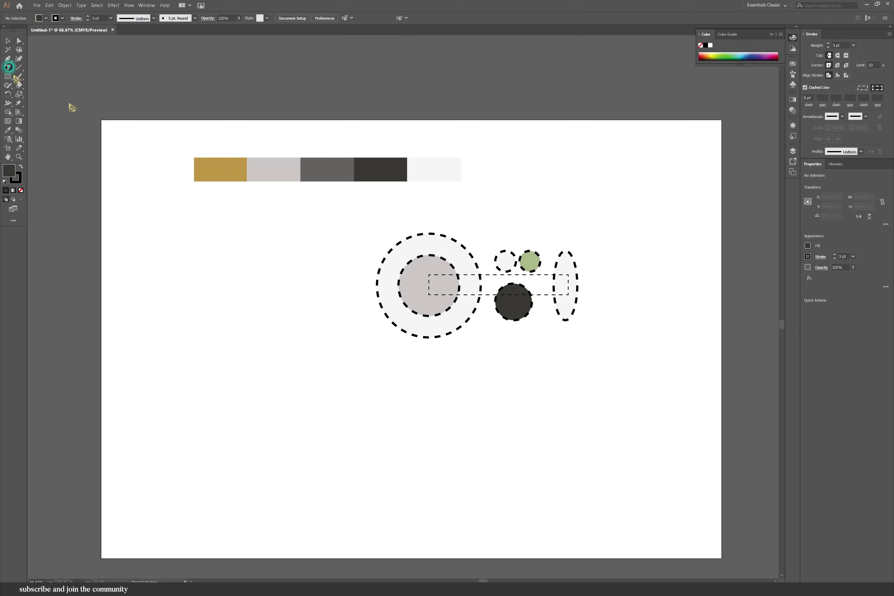
{"action": "left_click", "coordinate": [8, 68]}
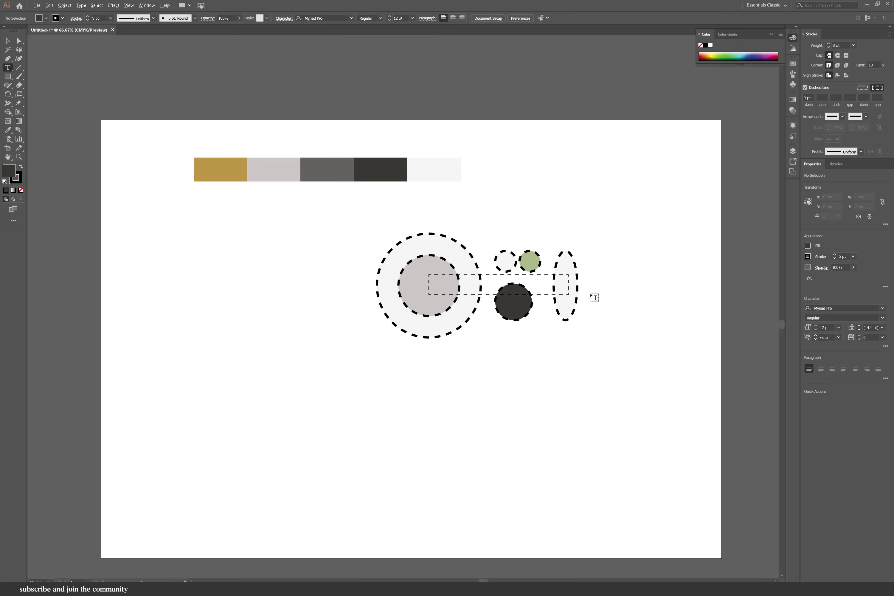
{"action": "scroll", "coordinate": [583, 298], "scroll_direction": "up", "scroll_amount": 2}
{"action": "left_click_drag", "start_coordinate": [579, 277], "coordinate": [699, 335]}
{"action": "type", "text": "Na"}
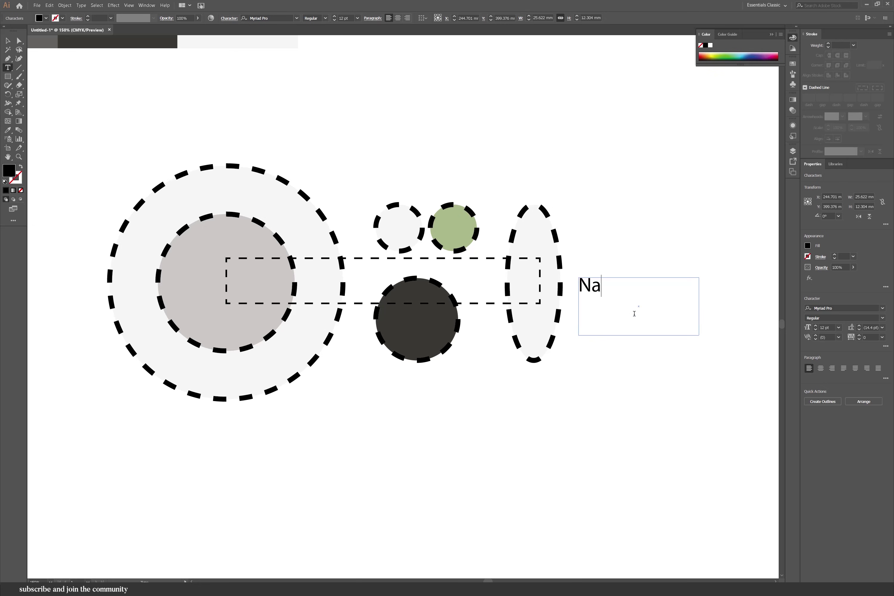
{"action": "type", "text": "rthex"}
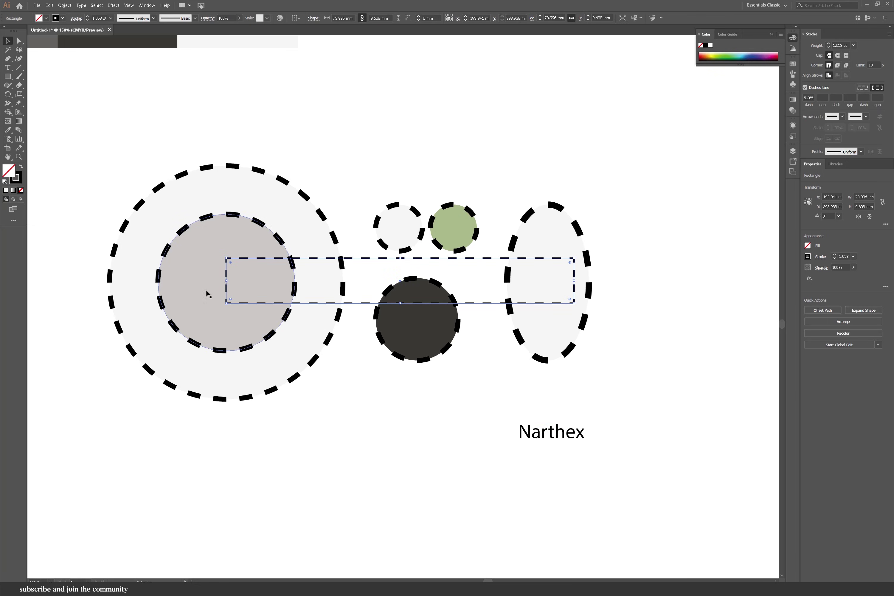
Step: Extend the dashed rectangle further across the inner grey circle to a width of about 84 mm
{"action": "left_click_drag", "start_coordinate": [226, 281], "coordinate": [174, 280]}
Step: Set the Narthex label's font to Calibri Bold Italic
{"action": "key", "text": "t"}
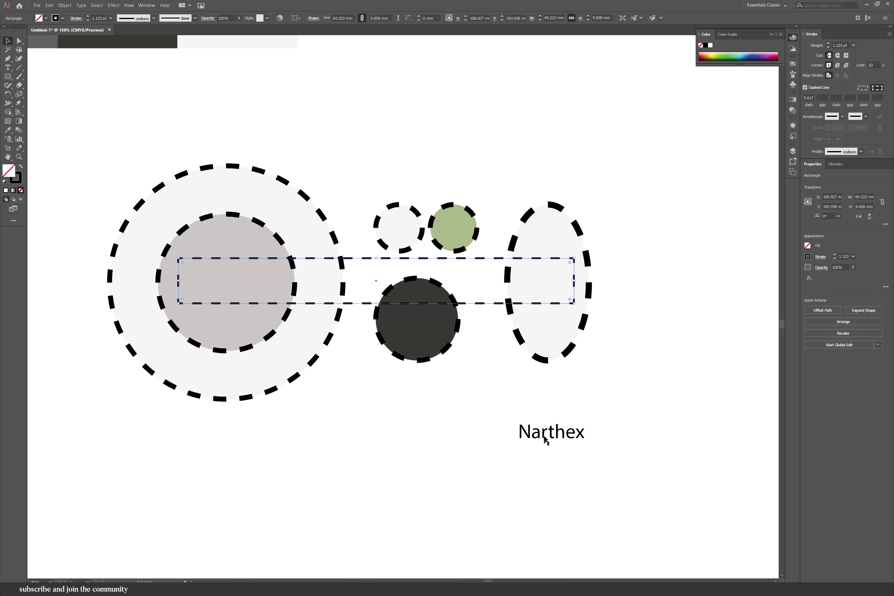
{"action": "double_click", "coordinate": [546, 433]}
{"action": "left_click", "coordinate": [839, 308]}
{"action": "type", "text": "calib"}
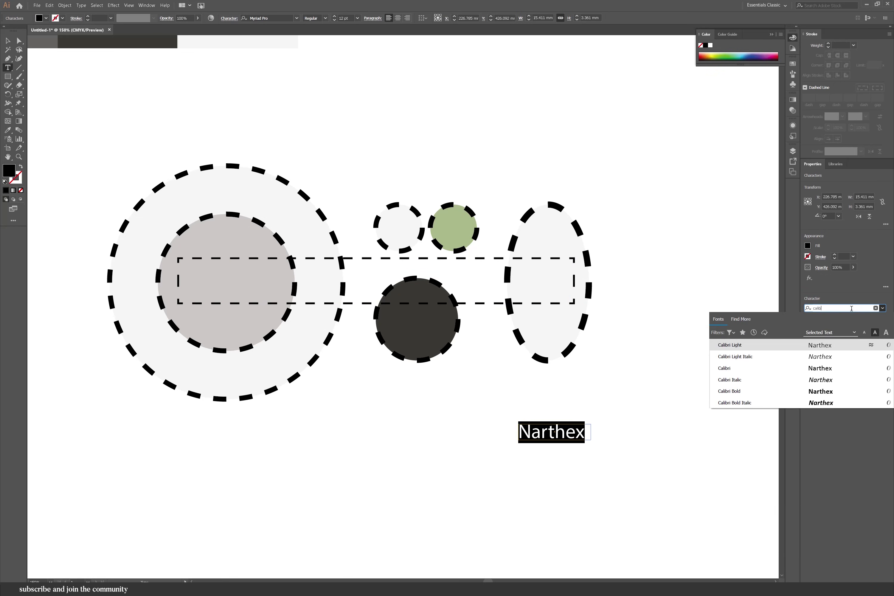
{"action": "left_click", "coordinate": [733, 380]}
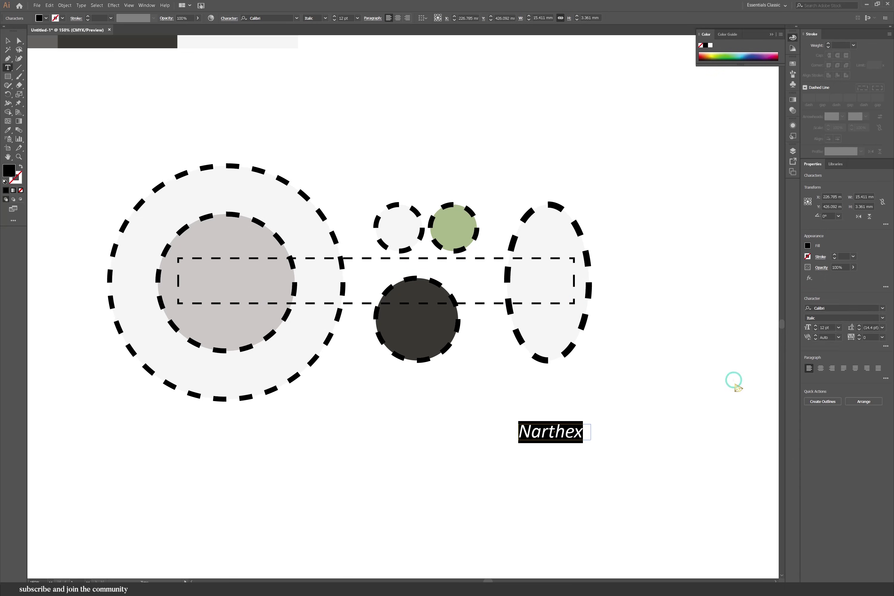
{"action": "left_click", "coordinate": [882, 319]}
{"action": "left_click", "coordinate": [815, 368]}
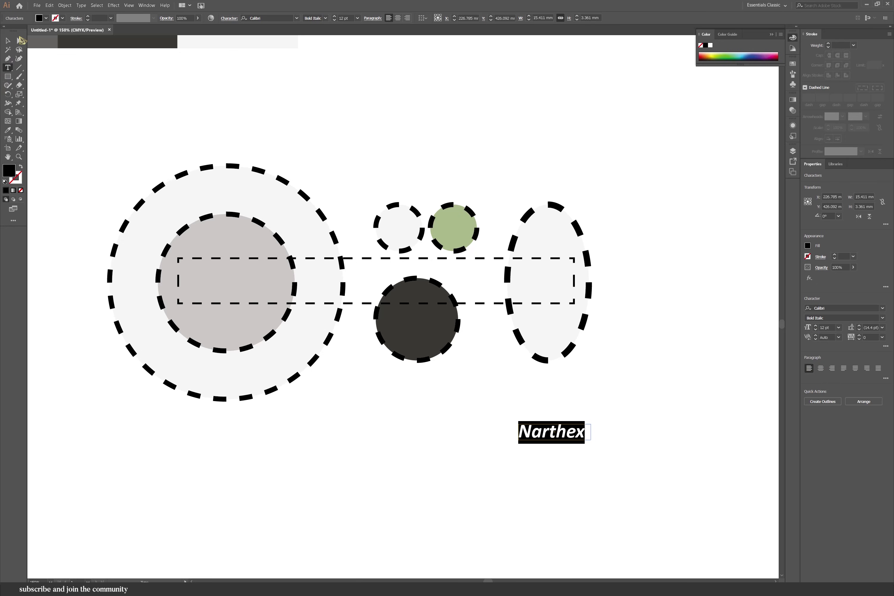
Step: Move the Narthex label into the ellipse and set its font size to 10 pt
{"action": "left_click", "coordinate": [8, 39]}
{"action": "left_click_drag", "start_coordinate": [554, 429], "coordinate": [558, 278]}
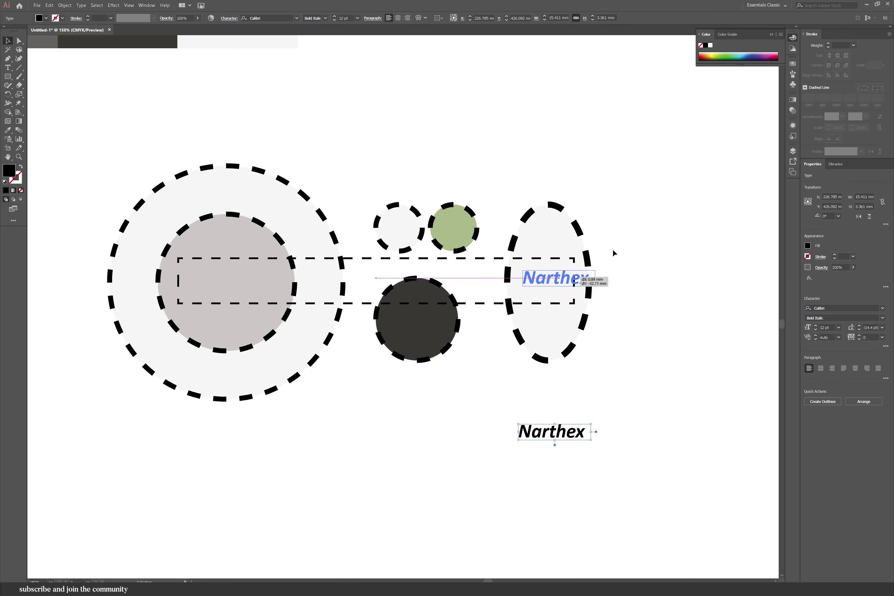
{"action": "scroll", "coordinate": [612, 252], "scroll_direction": "up", "scroll_amount": 1}
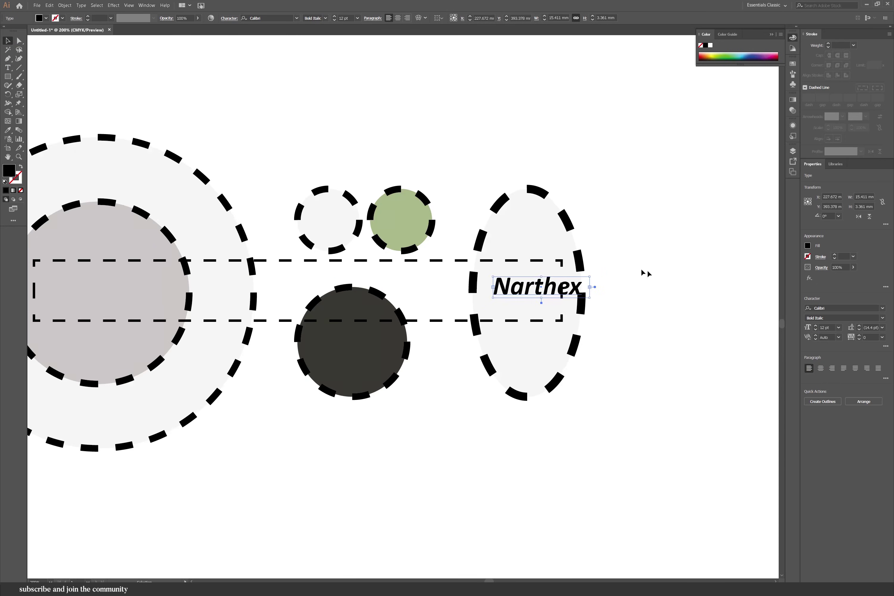
{"action": "triple_click", "coordinate": [534, 287]}
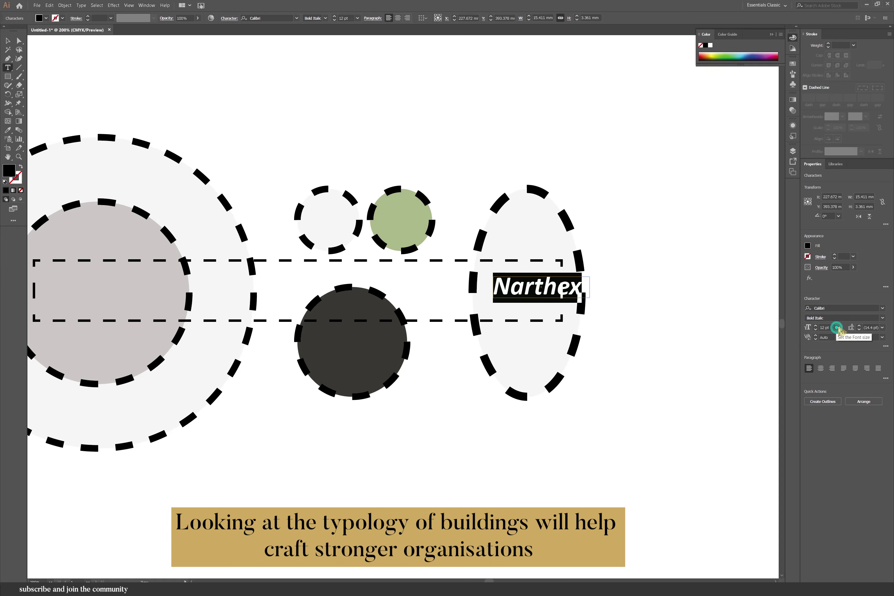
{"action": "left_click", "coordinate": [837, 327]}
{"action": "left_click", "coordinate": [852, 381]}
{"action": "left_click", "coordinate": [8, 40]}
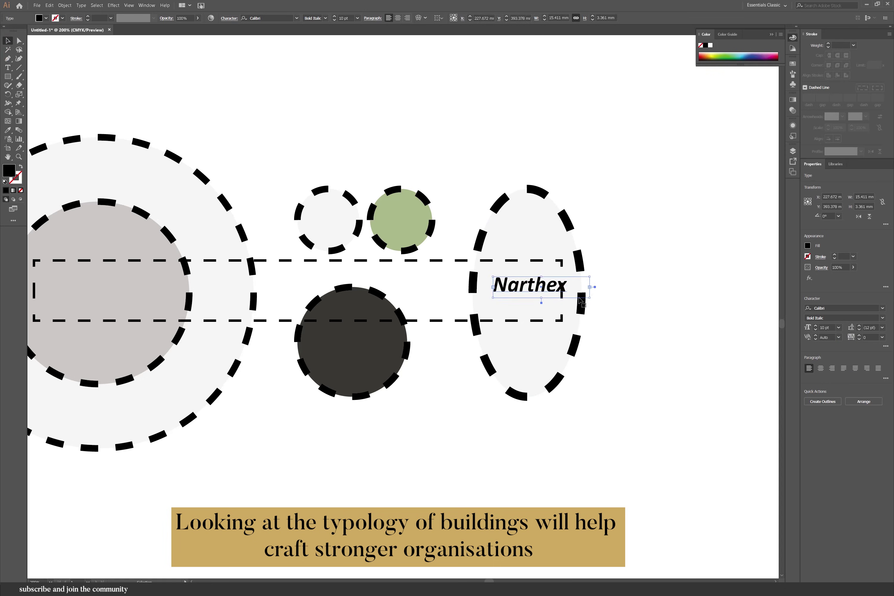
Step: Widen the dashed rectangle slightly so its end clears the Narthex label
{"action": "left_click", "coordinate": [562, 290]}
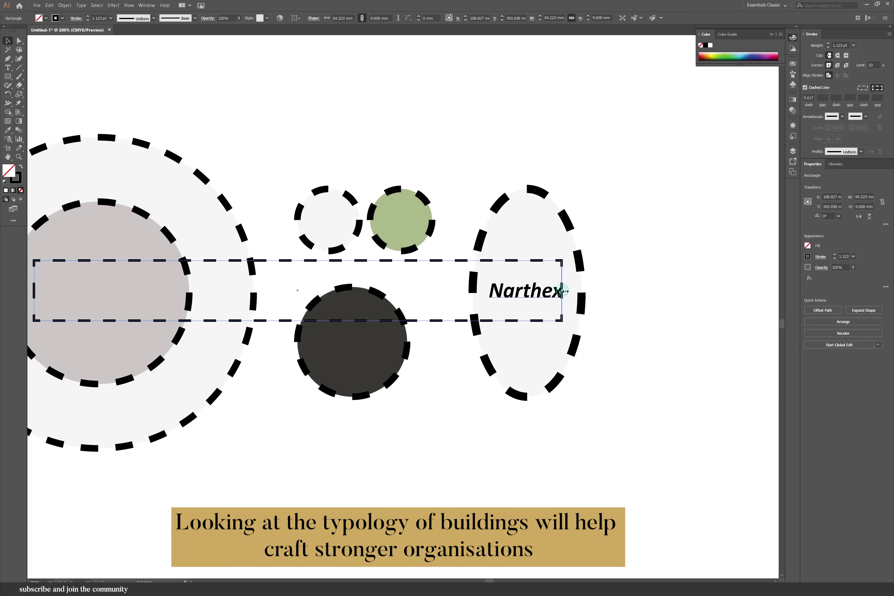
{"action": "left_click_drag", "start_coordinate": [562, 290], "coordinate": [567, 291]}
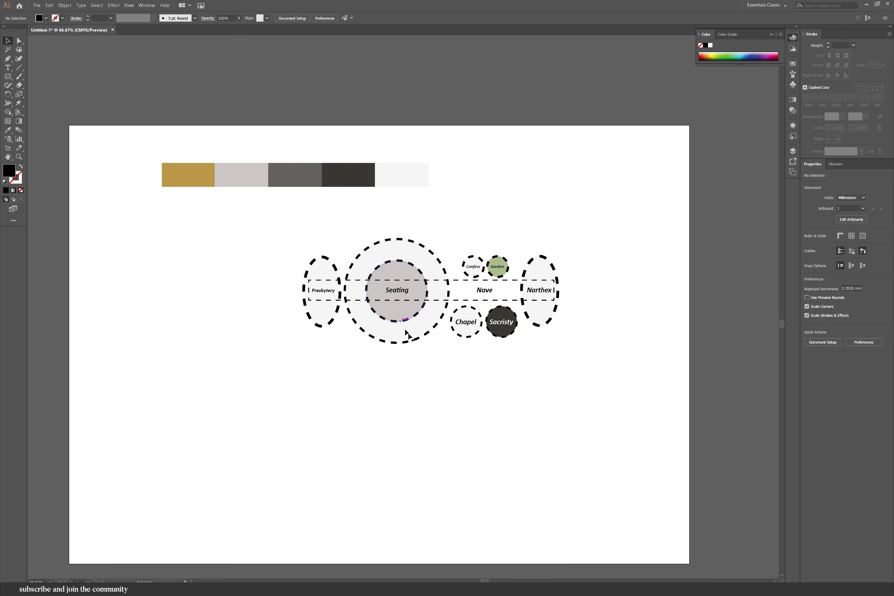
Step: Create a wide dashed off-white ellipse below the church diagram and label it "Informal Sports Hall" using a copy of the Seating label
{"action": "left_click_drag", "start_coordinate": [411, 340], "coordinate": [553, 481]}
{"action": "left_click", "coordinate": [593, 463]}
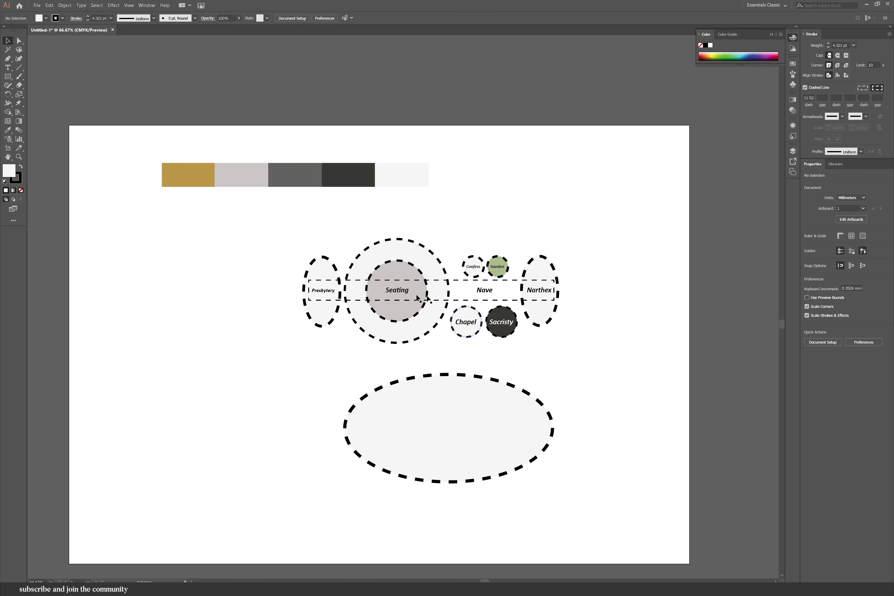
{"action": "left_click_drag", "start_coordinate": [400, 293], "coordinate": [451, 426]}
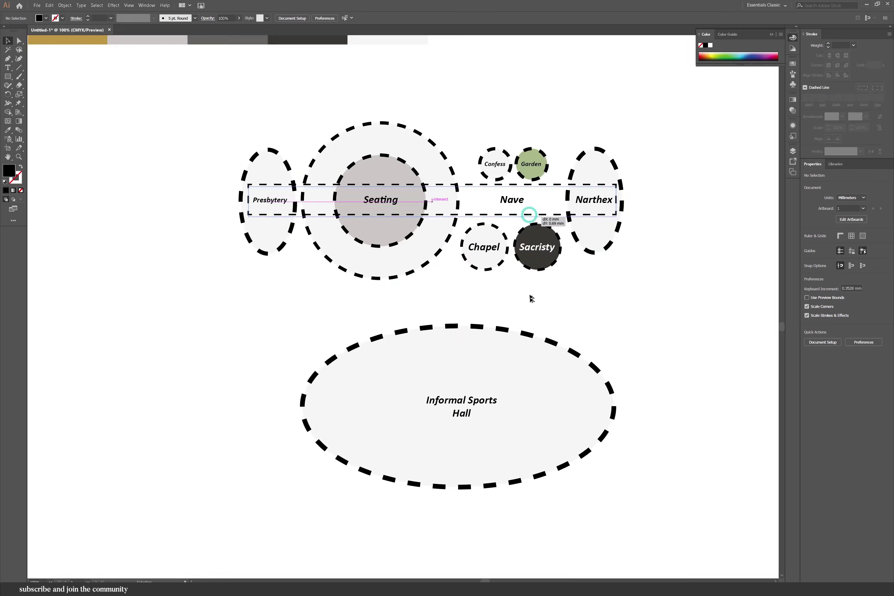
Step: Duplicate the dashed nave rectangle between the church diagram and the sports hall ellipse, and label it "Atrium"
{"action": "left_click_drag", "start_coordinate": [529, 299], "coordinate": [534, 320]}
{"action": "key", "text": "ctrl+shift+a"}
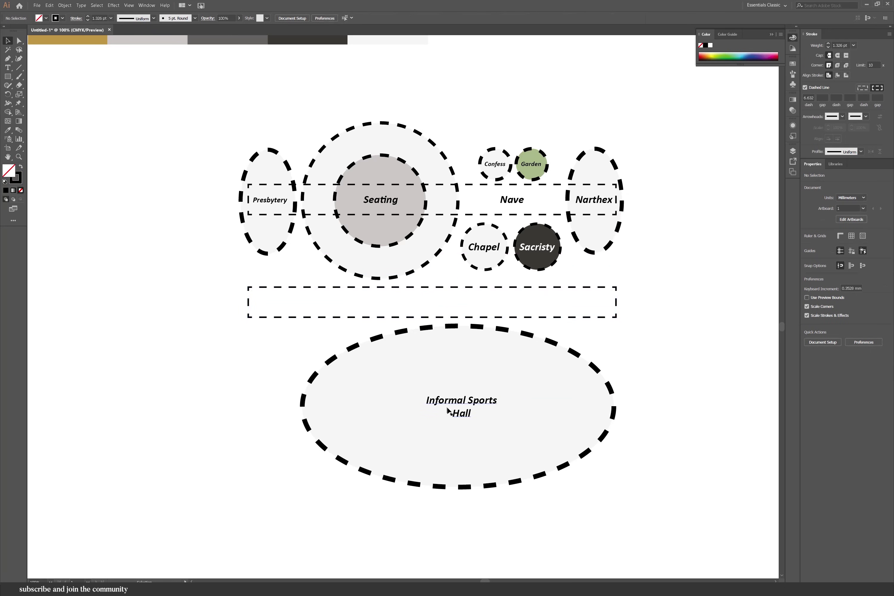
{"action": "left_click_drag", "start_coordinate": [508, 202], "coordinate": [423, 306]}
{"action": "double_click", "coordinate": [423, 304]}
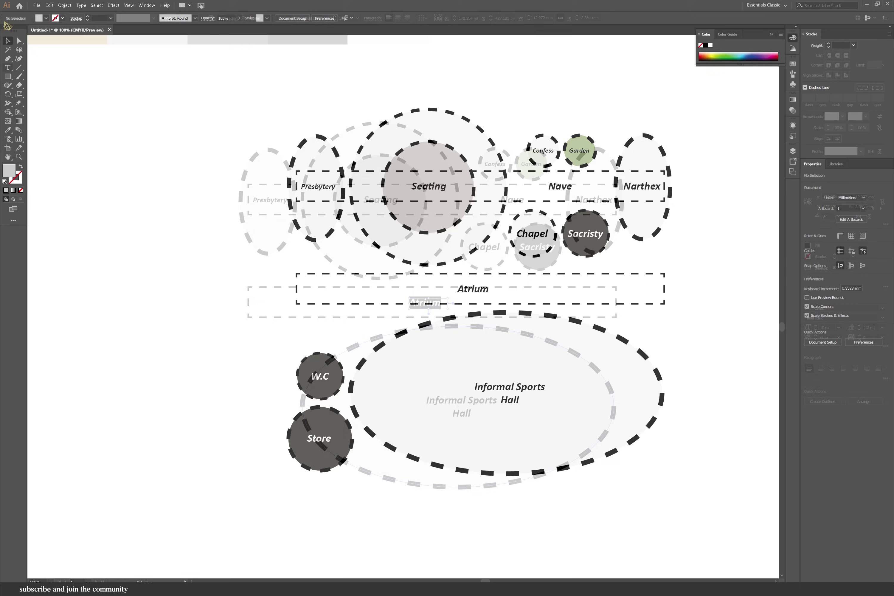
Step: Draw a short diagonal line from the Store circle into the Informal Sports Hall ellipse
{"action": "left_click", "coordinate": [22, 69]}
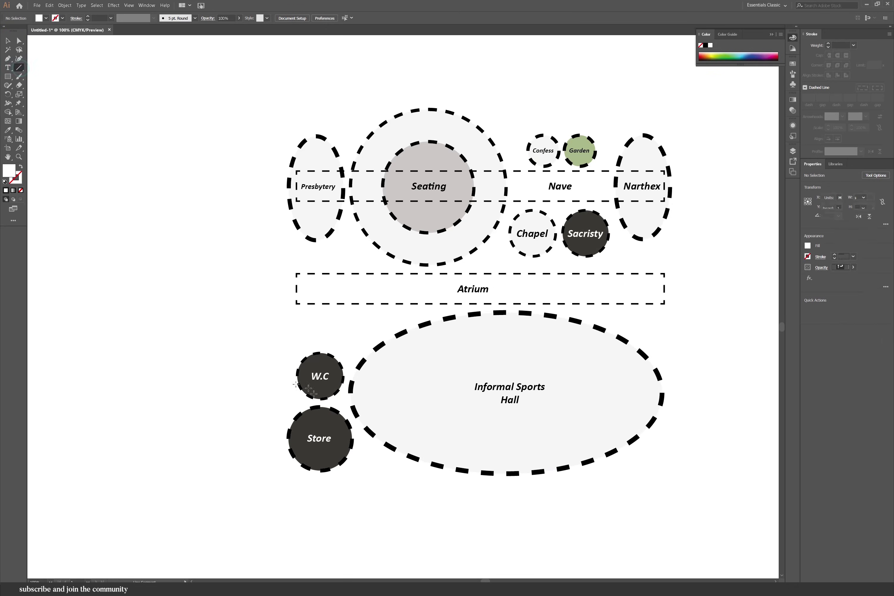
{"action": "scroll", "coordinate": [338, 430], "scroll_direction": "up", "scroll_amount": 2}
{"action": "left_click_drag", "start_coordinate": [338, 456], "coordinate": [369, 435]}
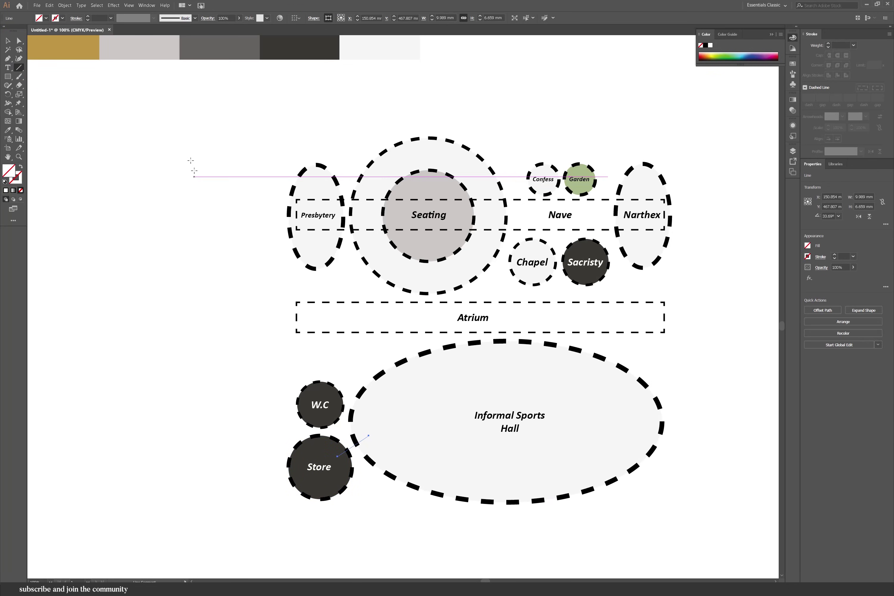
Step: Make the Store connector line dashed with a 20 pt stroke weight
{"action": "left_click", "coordinate": [812, 88]}
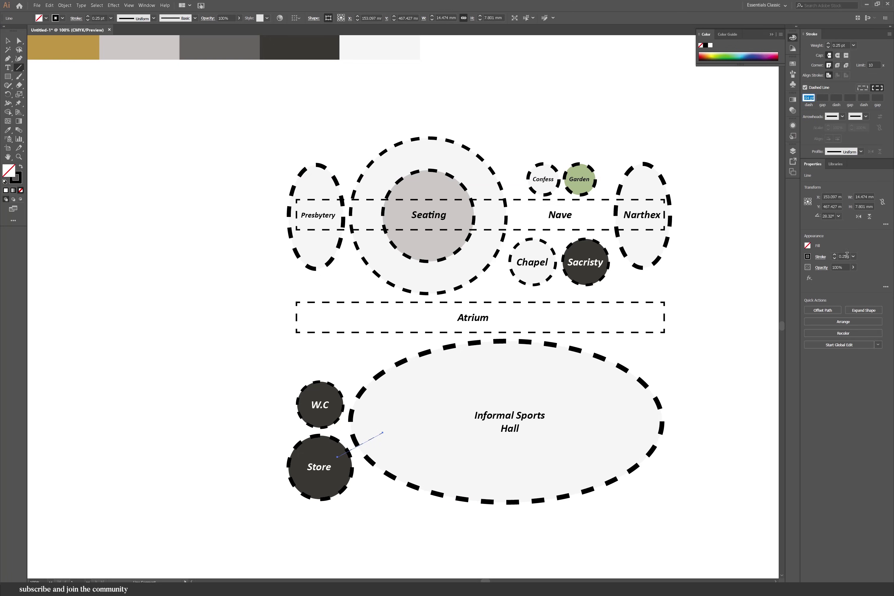
{"action": "type", "text": "9"}
{"action": "key", "text": "Return"}
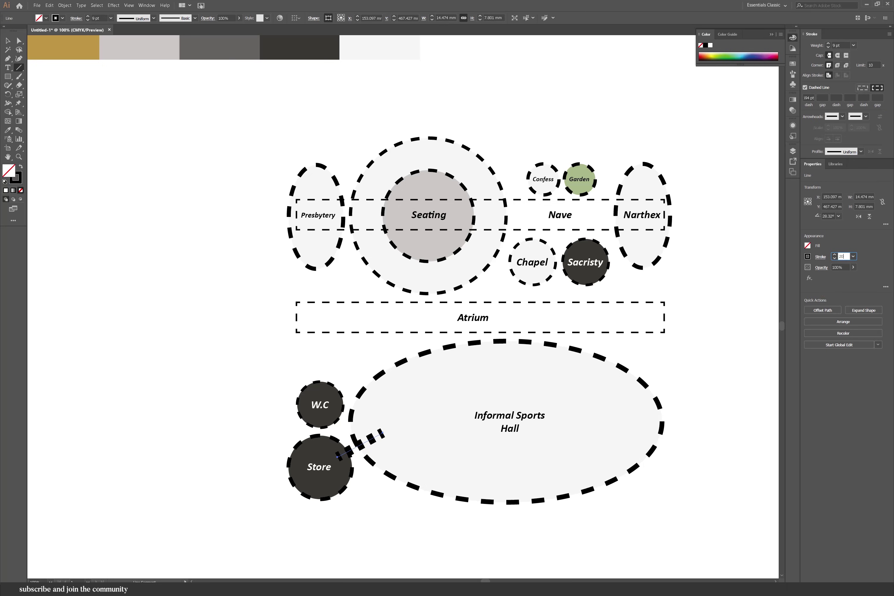
{"action": "key", "text": "Return"}
Step: Adjust the ends of the striped connector so it runs from the Store circle's edge into the sports hall ellipse
{"action": "left_click_drag", "start_coordinate": [341, 405], "coordinate": [332, 413]}
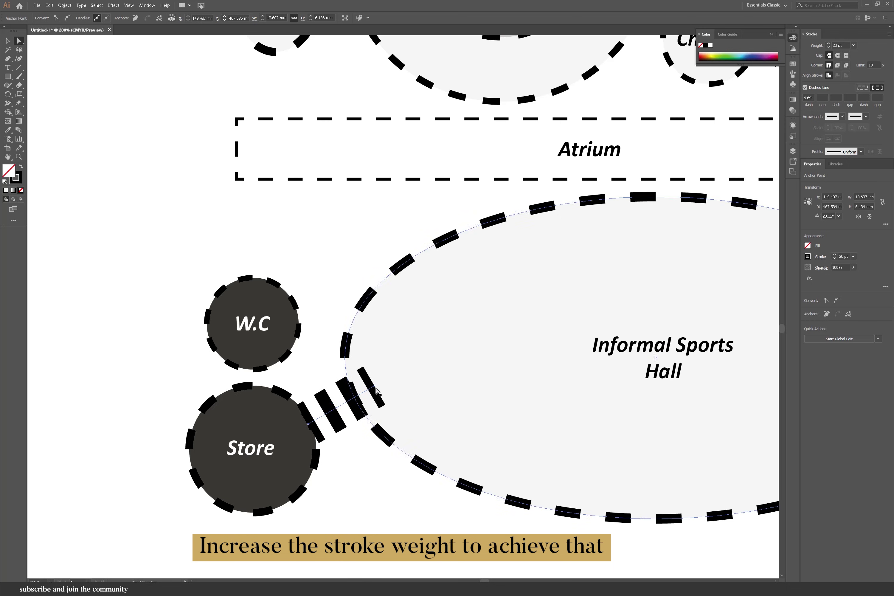
{"action": "left_click_drag", "start_coordinate": [375, 385], "coordinate": [378, 385]}
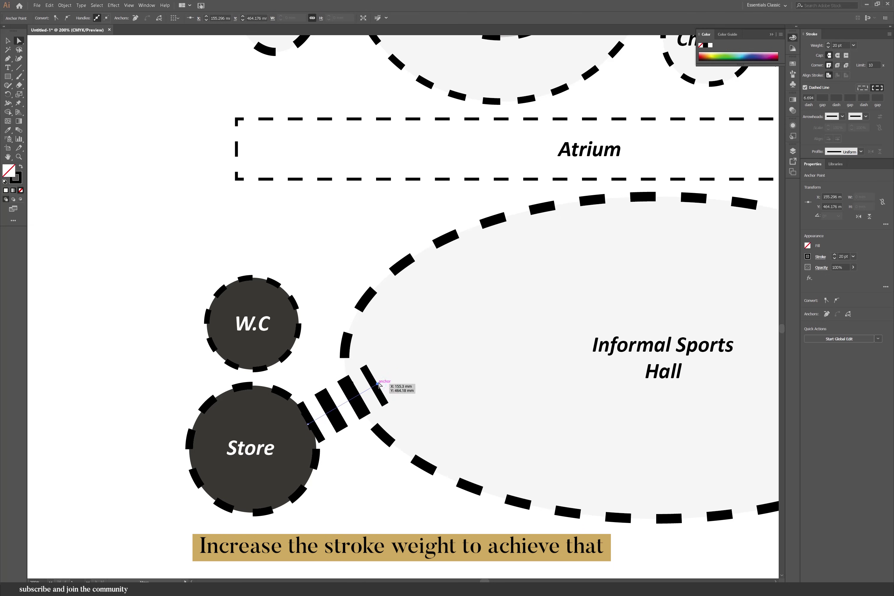
{"action": "left_click", "coordinate": [353, 473]}
Step: Duplicate the striped connector at the W.C circle's edge and turn it horizontal so it reaches into the sports hall ellipse
{"action": "key", "text": "ctrl+minus"}
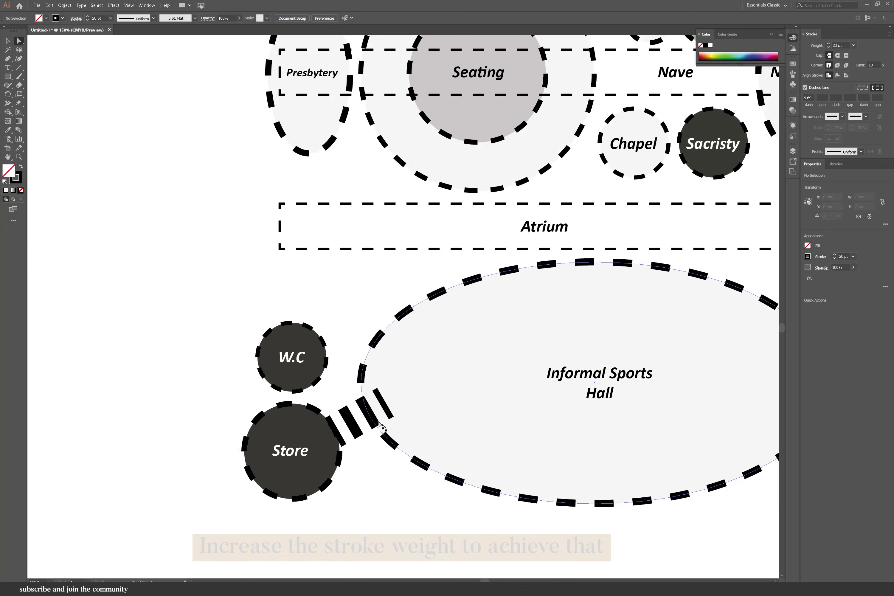
{"action": "left_click", "coordinate": [351, 424]}
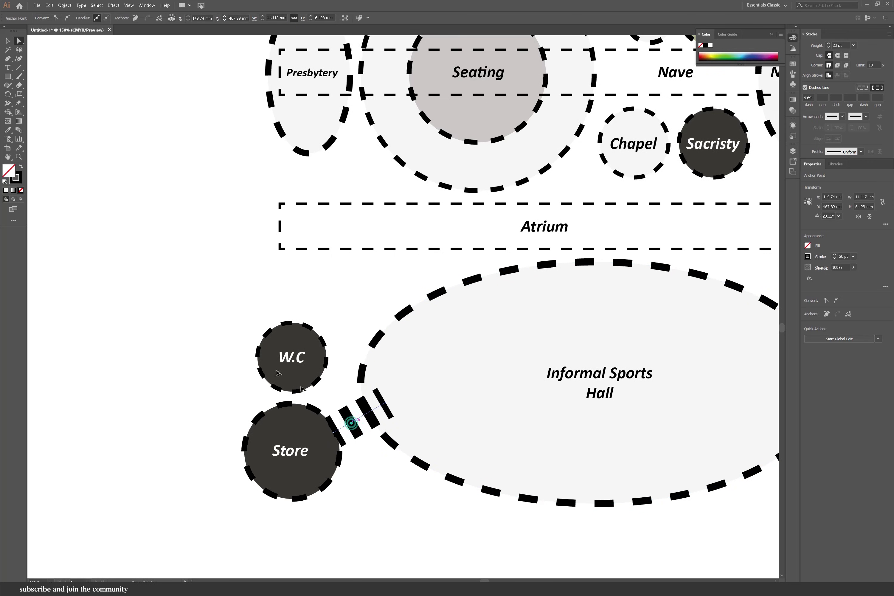
{"action": "left_click_drag", "start_coordinate": [242, 314], "coordinate": [327, 356]}
{"action": "left_click", "coordinate": [379, 326]}
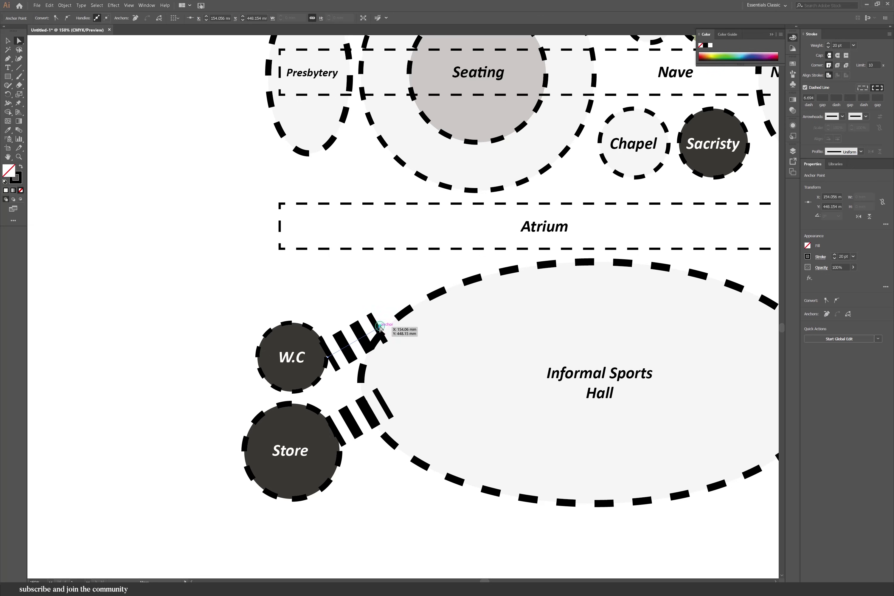
{"action": "left_click_drag", "start_coordinate": [379, 326], "coordinate": [386, 357]}
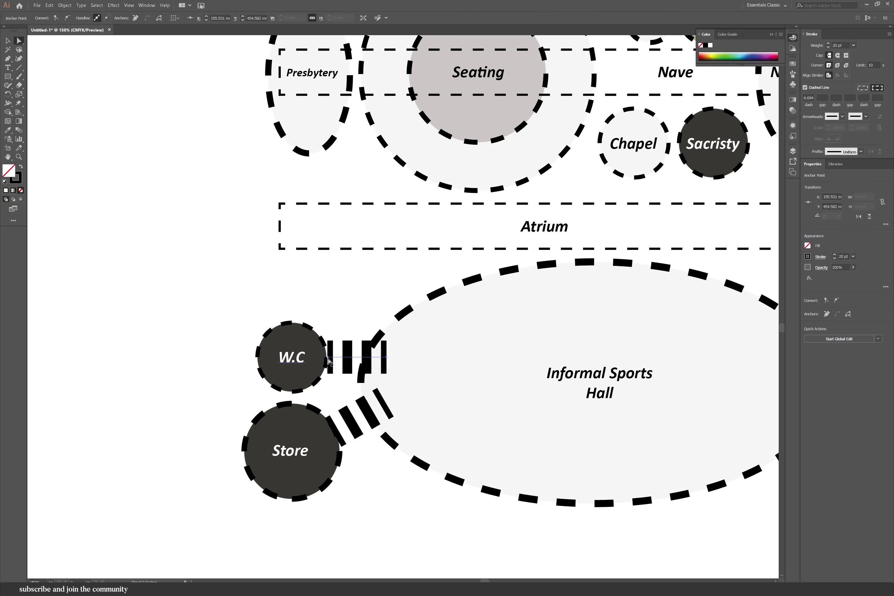
Step: Adjust the W.C connector's ends so it starts at the circle's edge and slopes deeper into the sports hall ellipse
{"action": "left_click_drag", "start_coordinate": [321, 357], "coordinate": [320, 357]}
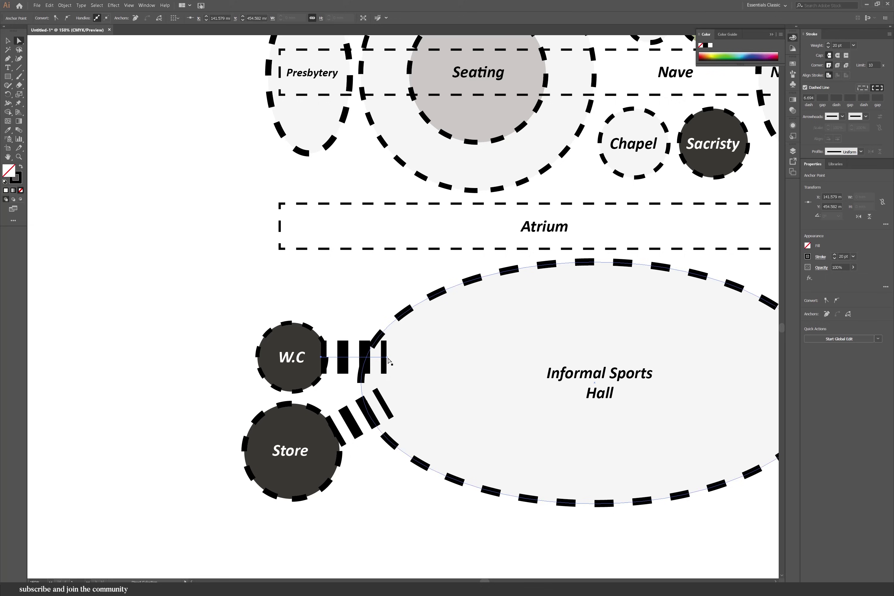
{"action": "left_click_drag", "start_coordinate": [386, 357], "coordinate": [409, 372]}
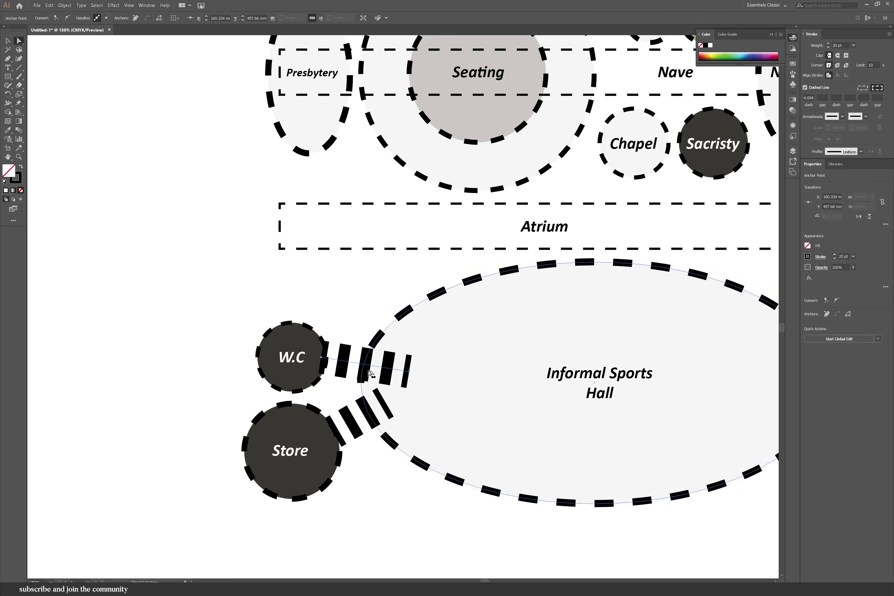
{"action": "left_click_drag", "start_coordinate": [355, 366], "coordinate": [357, 368]}
{"action": "left_click_drag", "start_coordinate": [411, 374], "coordinate": [401, 373]}
{"action": "left_click", "coordinate": [416, 491]}
{"action": "scroll", "coordinate": [596, 473], "scroll_direction": "down", "scroll_amount": 1}
{"action": "scroll", "coordinate": [597, 477], "scroll_direction": "down", "scroll_amount": 2}
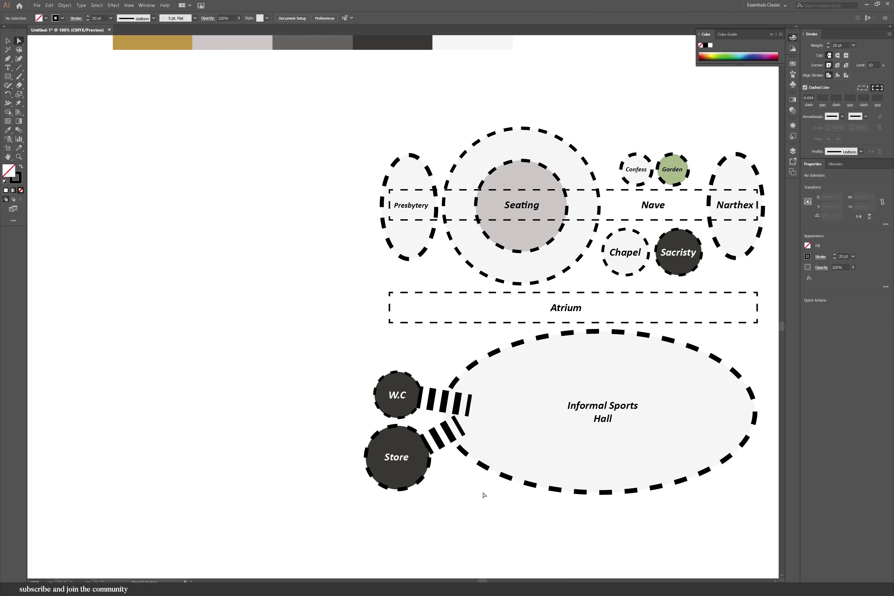
Step: Duplicate the Seating circle beside the W.C and Store circles and enlarge the copy
{"action": "left_click", "coordinate": [412, 475]}
{"action": "left_click_drag", "start_coordinate": [515, 231], "coordinate": [298, 450], "text": "alt"}
{"action": "left_click", "coordinate": [9, 40]}
{"action": "left_click_drag", "start_coordinate": [350, 380], "coordinate": [361, 369], "text": "alt+shift"}
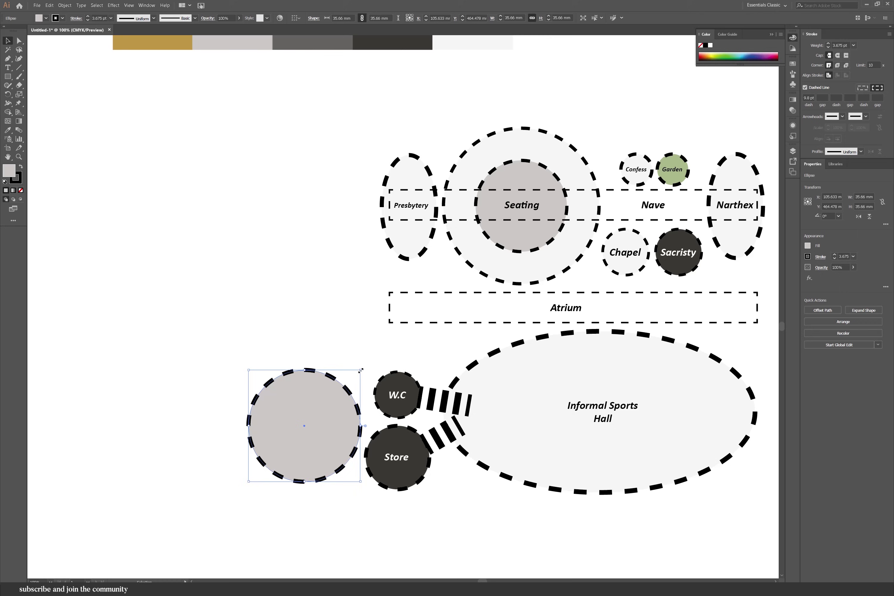
{"action": "left_click_drag", "start_coordinate": [310, 425], "coordinate": [305, 430]}
{"action": "left_click_drag", "start_coordinate": [306, 430], "coordinate": [300, 431]}
Step: Label the enlarged circle beside W.C and Store "Lobby"
{"action": "key", "text": "t"}
{"action": "left_click", "coordinate": [277, 429]}
{"action": "type", "text": "Lobby"}
{"action": "key", "text": "Escape"}
Step: Duplicate the Atrium rectangle, turn the copy vertical and place it so it runs down through the Lobby circle
{"action": "left_click_drag", "start_coordinate": [496, 322], "coordinate": [185, 299], "text": "alt"}
{"action": "left_click_drag", "start_coordinate": [448, 302], "coordinate": [246, 212], "text": "shift"}
{"action": "left_click_drag", "start_coordinate": [276, 272], "coordinate": [309, 282]}
{"action": "mouse_move", "coordinate": [293, 110]}
{"action": "left_mouse_down"}
{"action": "mouse_move", "coordinate": [293, 137]}
{"action": "mouse_move", "coordinate": [293, 128]}
{"action": "left_mouse_up"}
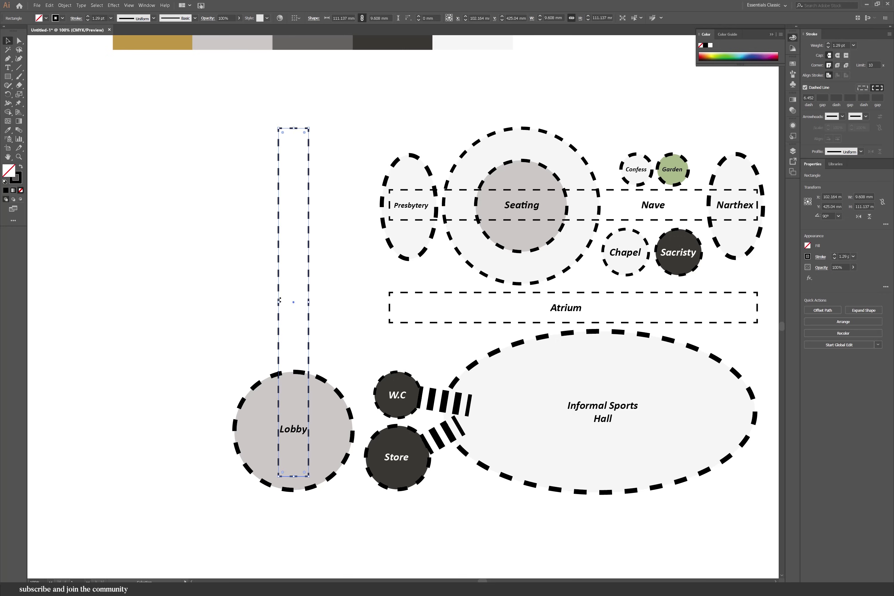
Step: Widen the vertical dashed rectangle slightly and extend the Atrium rectangle's end to meet it
{"action": "left_click_drag", "start_coordinate": [278, 302], "coordinate": [311, 308]}
{"action": "left_click", "coordinate": [390, 307]}
{"action": "left_click", "coordinate": [256, 319]}
{"action": "scroll", "coordinate": [172, 401], "scroll_direction": "down", "scroll_amount": 1}
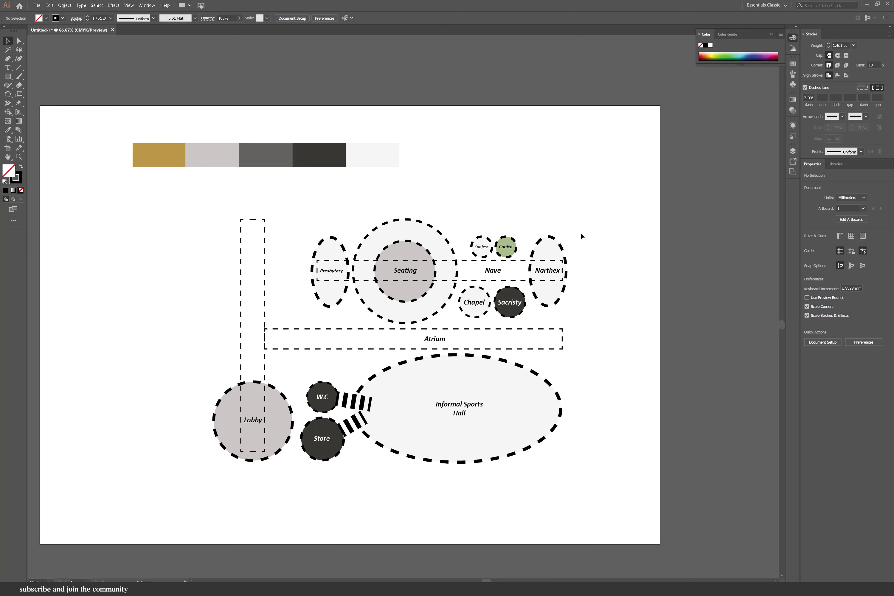
{"action": "left_click_drag", "start_coordinate": [447, 312], "coordinate": [403, 287]}
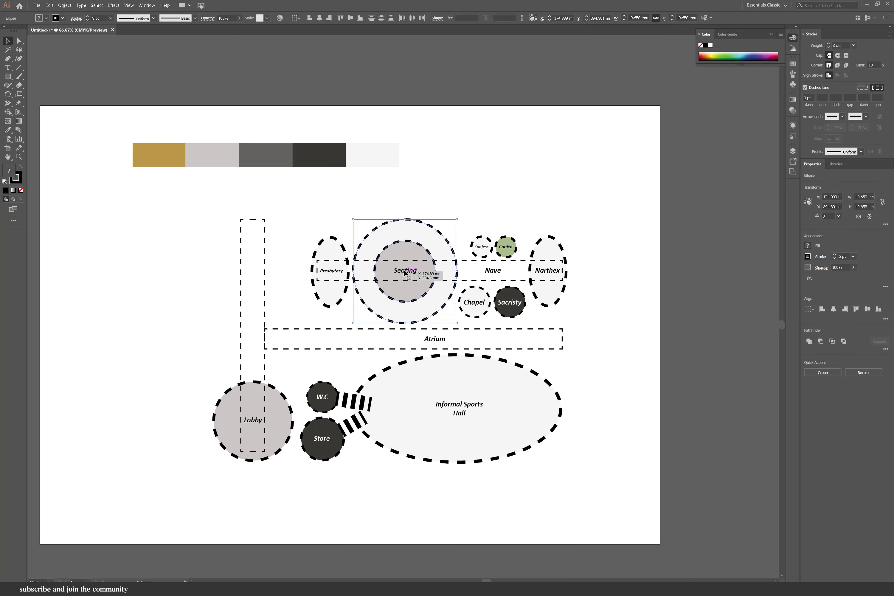
{"action": "right_click", "coordinate": [404, 270]}
{"action": "left_click", "coordinate": [423, 308]}
{"action": "key", "text": "ctrl+z"}
Step: Shift the Presbytery and Seating shapes towards the vertical rectangle, followed by the Confess, small Garden, Chapel and Sacristy circles
{"action": "left_click_drag", "start_coordinate": [319, 317], "coordinate": [370, 294]}
{"action": "left_click_drag", "start_coordinate": [543, 315], "coordinate": [477, 296]}
{"action": "left_click_drag", "start_coordinate": [520, 311], "coordinate": [487, 311]}
{"action": "key", "text": "ctrl+z"}
{"action": "left_click_drag", "start_coordinate": [522, 219], "coordinate": [467, 317]}
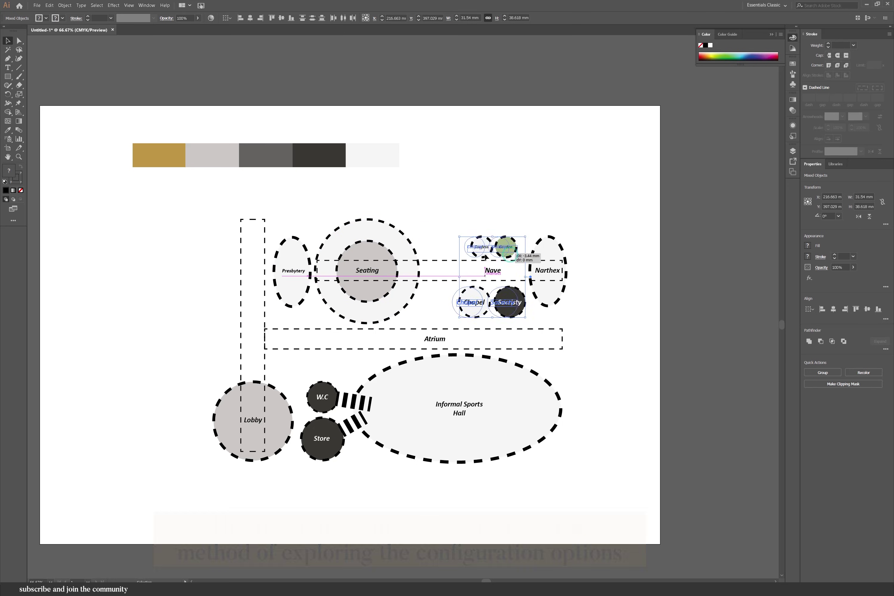
{"action": "left_click_drag", "start_coordinate": [514, 252], "coordinate": [481, 252]}
{"action": "left_click", "coordinate": [527, 315]}
Step: Move the Narthex ellipse and the Nave label closer to the shifted church spaces
{"action": "left_click_drag", "start_coordinate": [555, 304], "coordinate": [528, 303]}
{"action": "left_click_drag", "start_coordinate": [554, 271], "coordinate": [527, 272]}
{"action": "left_click_drag", "start_coordinate": [498, 270], "coordinate": [464, 270]}
Step: Reposition both ends of the Nave rectangle so it spans from the Presbytery ellipse to the Narthex ellipse
{"action": "left_click", "coordinate": [562, 273]}
{"action": "left_click_drag", "start_coordinate": [561, 271], "coordinate": [533, 272]}
{"action": "left_click_drag", "start_coordinate": [317, 271], "coordinate": [280, 271]}
{"action": "left_click", "coordinate": [326, 210]}
{"action": "left_click", "coordinate": [482, 245]}
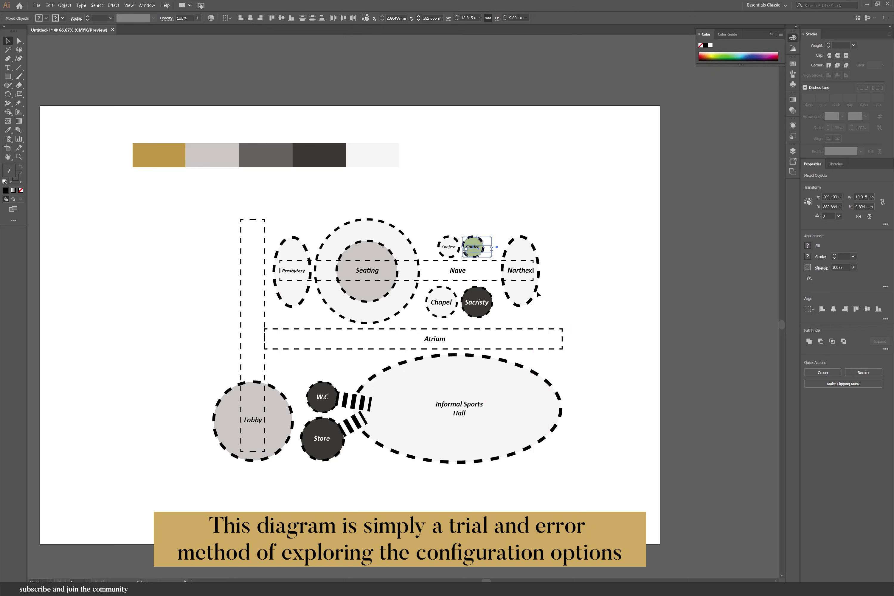
Step: Duplicate the Narthex ellipse on its outer side and fill the copy with the small Garden circle's green
{"action": "left_click_drag", "start_coordinate": [524, 284], "coordinate": [560, 271]}
{"action": "key", "text": "i"}
{"action": "left_click", "coordinate": [472, 250]}
{"action": "key", "text": "v"}
Step: Change the green ellipse's label to "Garden"
{"action": "triple_click", "coordinate": [560, 271]}
{"action": "type", "text": "Garden"}
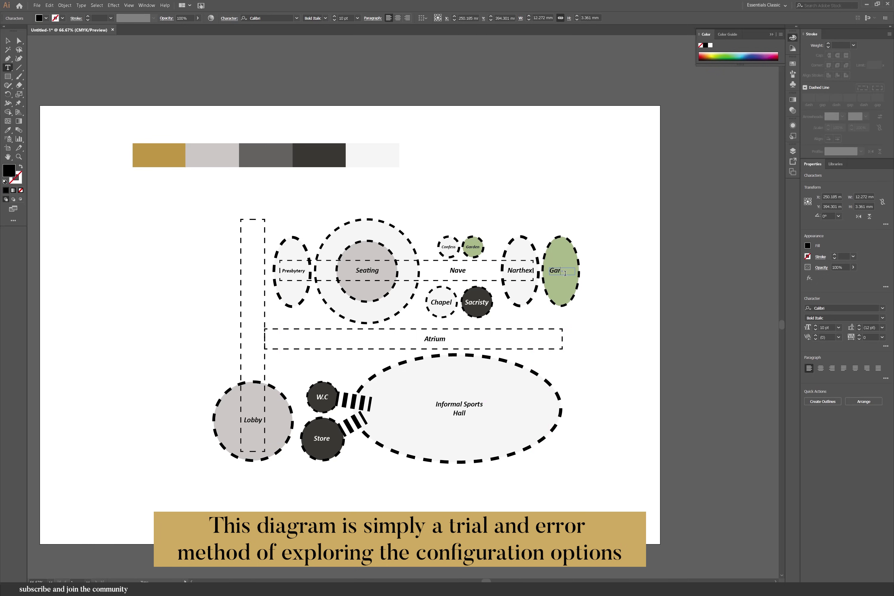
{"action": "left_click", "coordinate": [8, 41]}
{"action": "left_click", "coordinate": [637, 335]}
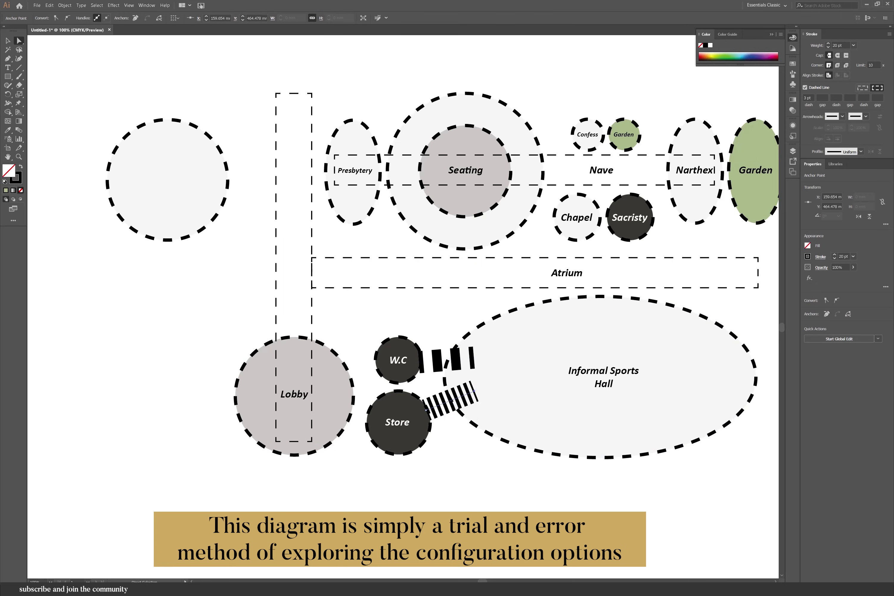
Step: Set the dash length of the W.C to sports hall connector to 3 pt
{"action": "left_click", "coordinate": [466, 358]}
{"action": "left_click", "coordinate": [808, 98]}
{"action": "type", "text": "3"}
{"action": "key", "text": "Return"}
Step: Duplicate the W.C connector on the circle's other side to link it with the Lobby circle
{"action": "left_click_drag", "start_coordinate": [442, 359], "coordinate": [353, 366]}
{"action": "left_click", "coordinate": [373, 376]}
{"action": "left_click", "coordinate": [369, 381]}
Step: Move the empty pale circle horizontally closer to the vertical dashed rectangle
{"action": "scroll", "coordinate": [542, 495], "scroll_direction": "down", "scroll_amount": 1}
{"action": "scroll", "coordinate": [659, 423], "scroll_direction": "left", "scroll_amount": 1}
{"action": "left_click_drag", "start_coordinate": [333, 257], "coordinate": [361, 267]}
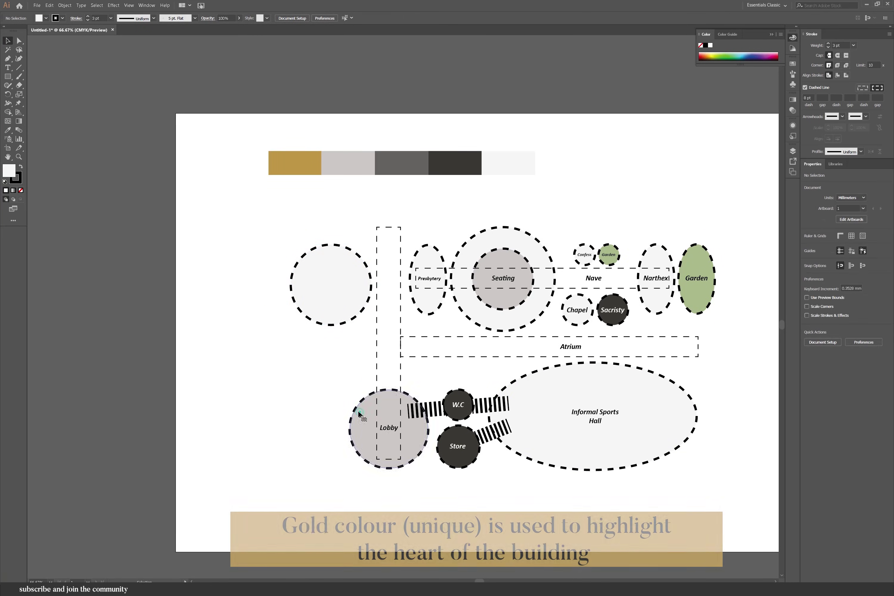
Step: Fill the Lobby circle with the gold colour from the palette swatches
{"action": "left_click", "coordinate": [295, 162]}
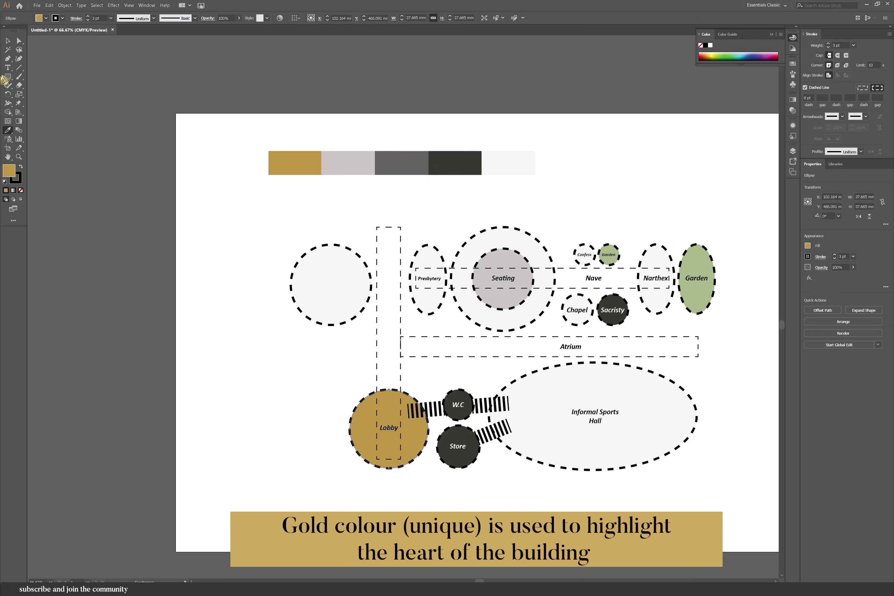
{"action": "left_click", "coordinate": [8, 40]}
Step: Duplicate the green Garden ellipse below the Lobby circle and lay it horizontally with its label centred
{"action": "left_click_drag", "start_coordinate": [735, 259], "coordinate": [462, 502]}
{"action": "left_click", "coordinate": [431, 494]}
{"action": "left_click", "coordinate": [400, 485]}
{"action": "left_click_drag", "start_coordinate": [416, 467], "coordinate": [417, 480]}
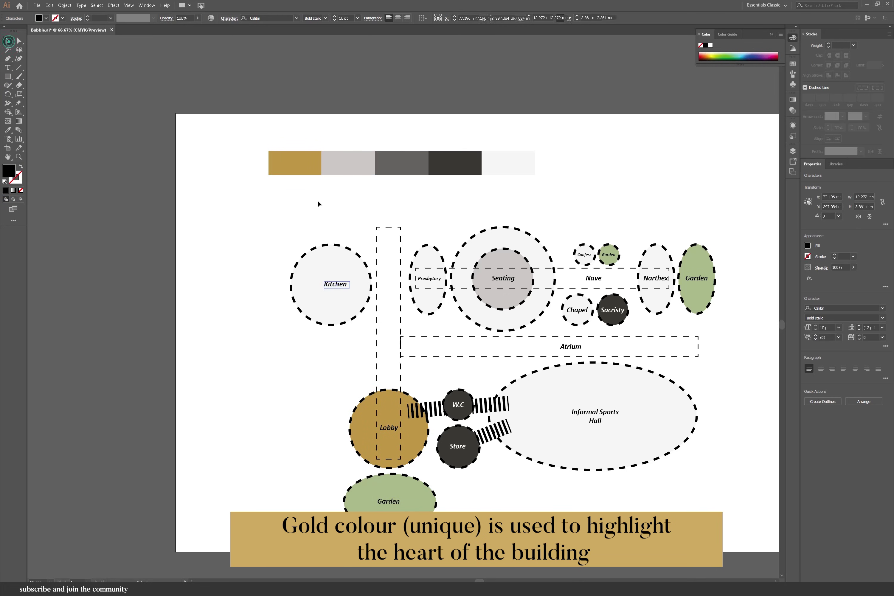
Step: Duplicate the Kitchen circle below itself and shrink the original Kitchen circle
{"action": "left_click_drag", "start_coordinate": [327, 327], "coordinate": [306, 420]}
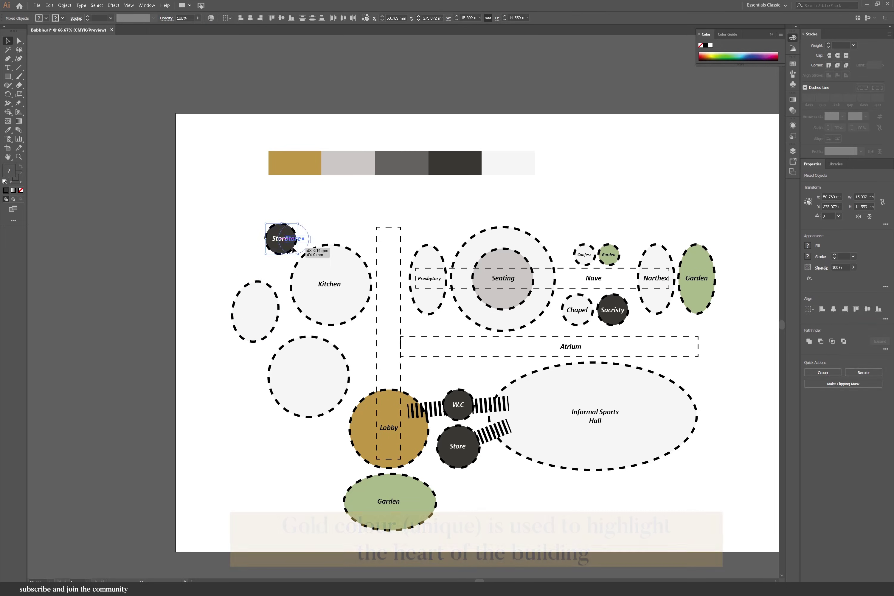
{"action": "left_click_drag", "start_coordinate": [307, 254], "coordinate": [361, 254]}
Step: Move the upper Store circle against the Kitchen circle and duplicate it alongside as a circle labelled "Plant"
{"action": "left_click_drag", "start_coordinate": [299, 243], "coordinate": [308, 246]}
{"action": "left_click_drag", "start_coordinate": [309, 246], "coordinate": [277, 260]}
{"action": "left_click_drag", "start_coordinate": [303, 241], "coordinate": [271, 256]}
{"action": "double_click", "coordinate": [270, 256]}
{"action": "type", "text": "plant"}
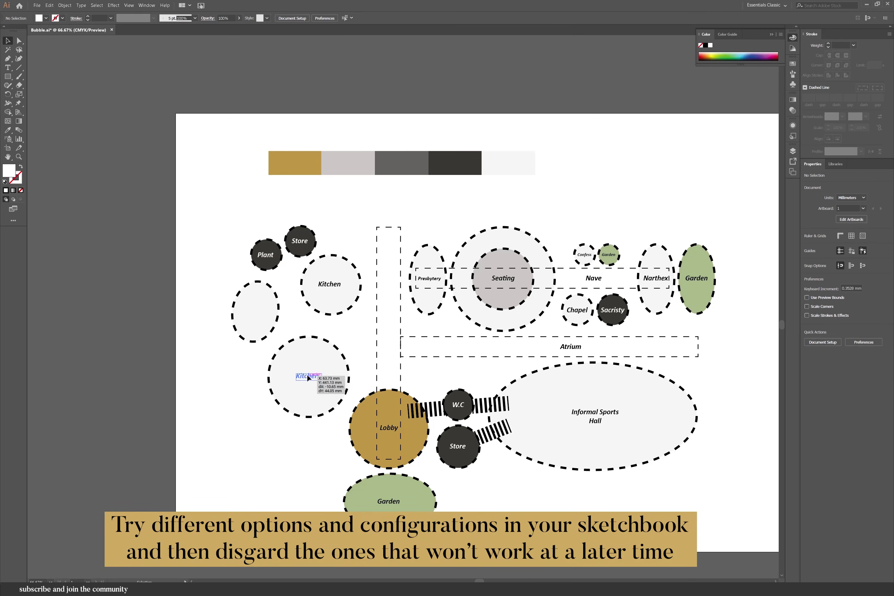
Step: Label the empty circle below Kitchen "Activity spaces" on two lines
{"action": "type", "text": "Acti"}
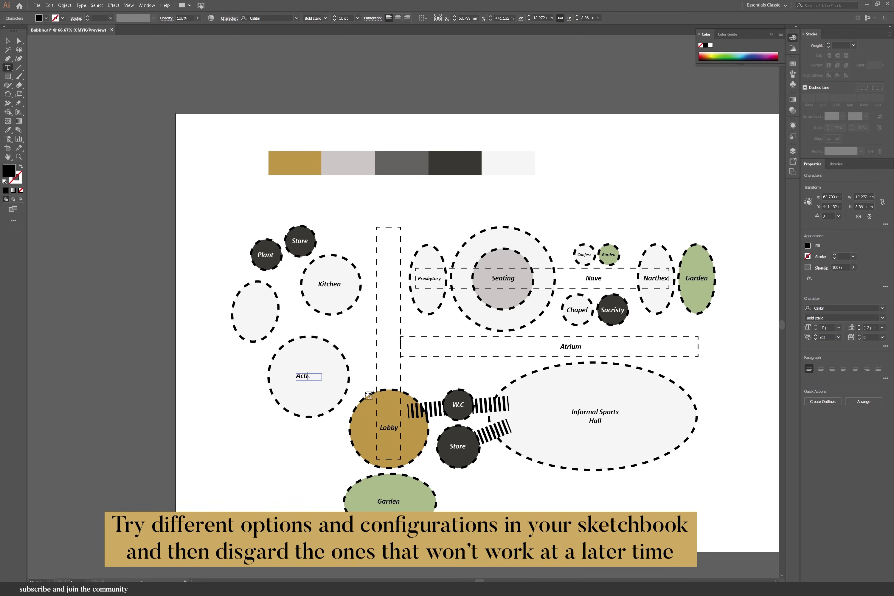
{"action": "type", "text": "vity"}
{"action": "key", "text": "Return"}
{"action": "type", "text": "spaces"}
{"action": "key", "text": "Escape"}
Step: Position the ellipse below Plant closer to the Kitchen circle and fill it with the Seating circle's colour
{"action": "left_click_drag", "start_coordinate": [319, 373], "coordinate": [265, 309]}
{"action": "left_click", "coordinate": [273, 325]}
{"action": "key", "text": "Delete"}
{"action": "left_click_drag", "start_coordinate": [358, 299], "coordinate": [271, 310]}
{"action": "key", "text": "i"}
{"action": "left_click", "coordinate": [488, 292]}
Step: Change the label on the ellipse below Plant to "Offices"
{"action": "left_click", "coordinate": [8, 40]}
{"action": "double_click", "coordinate": [276, 311]}
{"action": "key", "text": "ctrl+a"}
{"action": "type", "text": "Offices"}
{"action": "key", "text": "Escape"}
{"action": "left_click", "coordinate": [204, 409]}
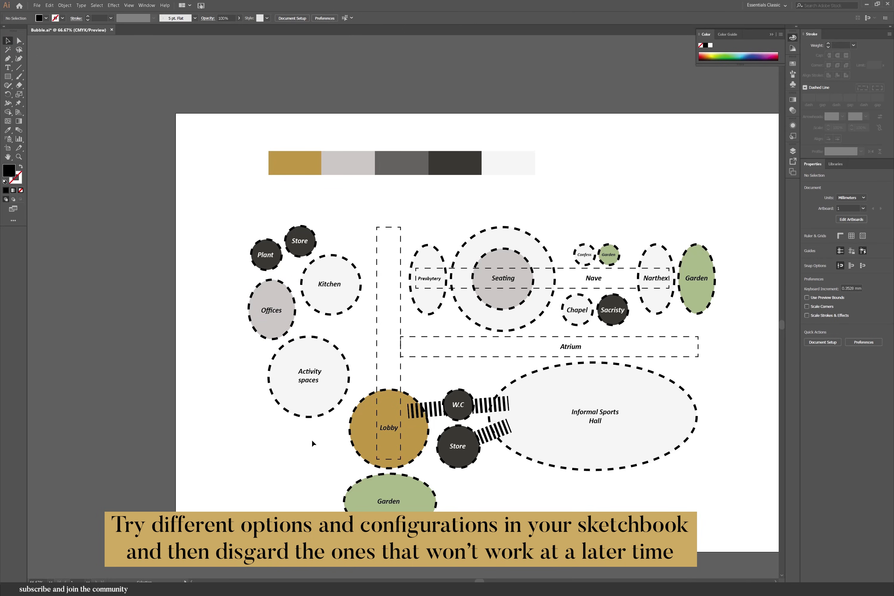
Step: Duplicate the striped connector to link the Lobby circle with the Activity spaces, Kitchen and Seating circles
{"action": "key", "text": "a"}
{"action": "mouse_move", "coordinate": [442, 408]}
{"action": "left_mouse_down"}
{"action": "mouse_move", "coordinate": [363, 379]}
{"action": "mouse_move", "coordinate": [363, 416]}
{"action": "left_mouse_up"}
{"action": "left_click_drag", "start_coordinate": [363, 414], "coordinate": [381, 396]}
{"action": "left_click_drag", "start_coordinate": [360, 344], "coordinate": [485, 298]}
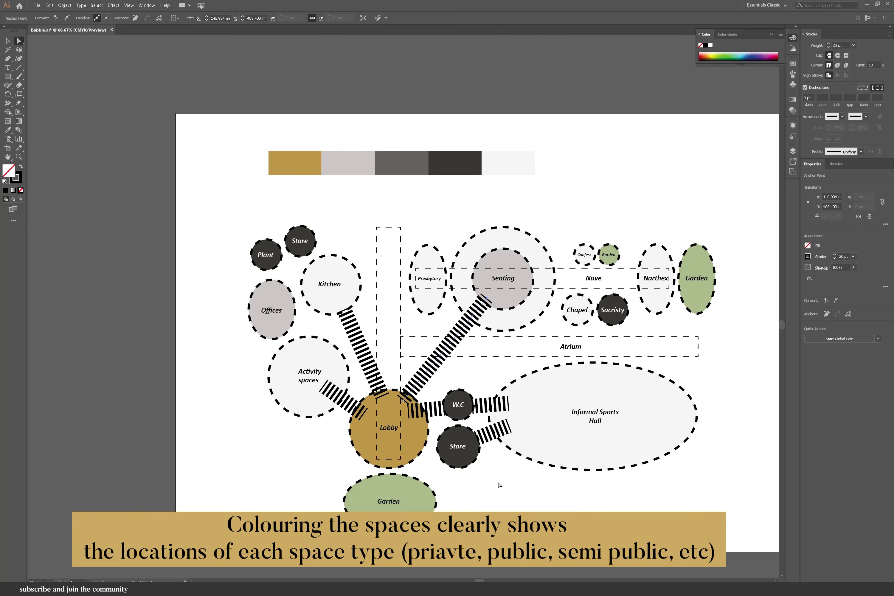
Step: Select the striped connectors by their matching stroke weight and set them all to 10 pt
{"action": "left_click_drag", "start_coordinate": [843, 45], "coordinate": [795, 46]}
{"action": "left_click", "coordinate": [486, 440]}
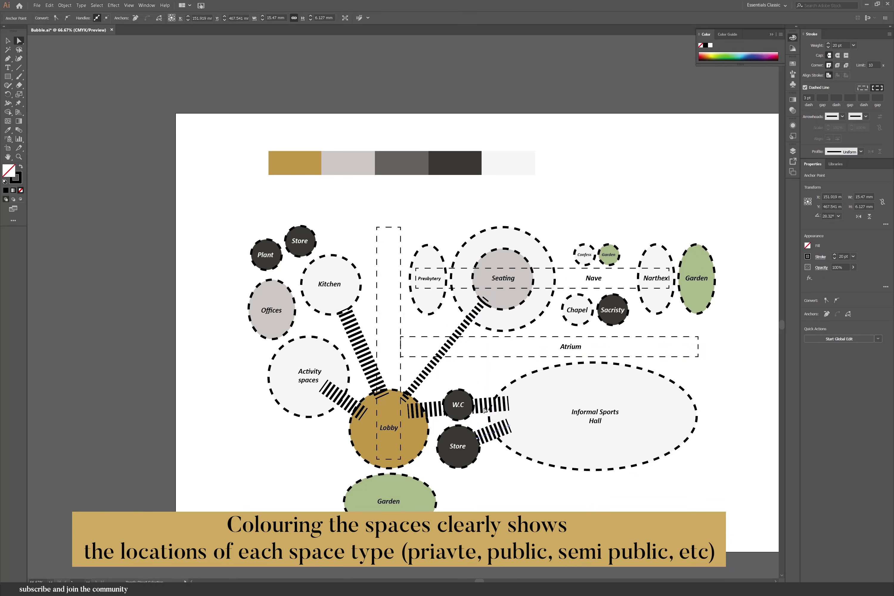
{"action": "left_click", "coordinate": [460, 405]}
{"action": "left_click", "coordinate": [436, 410]}
{"action": "left_click", "coordinate": [97, 5]}
{"action": "mouse_move", "coordinate": [112, 67]}
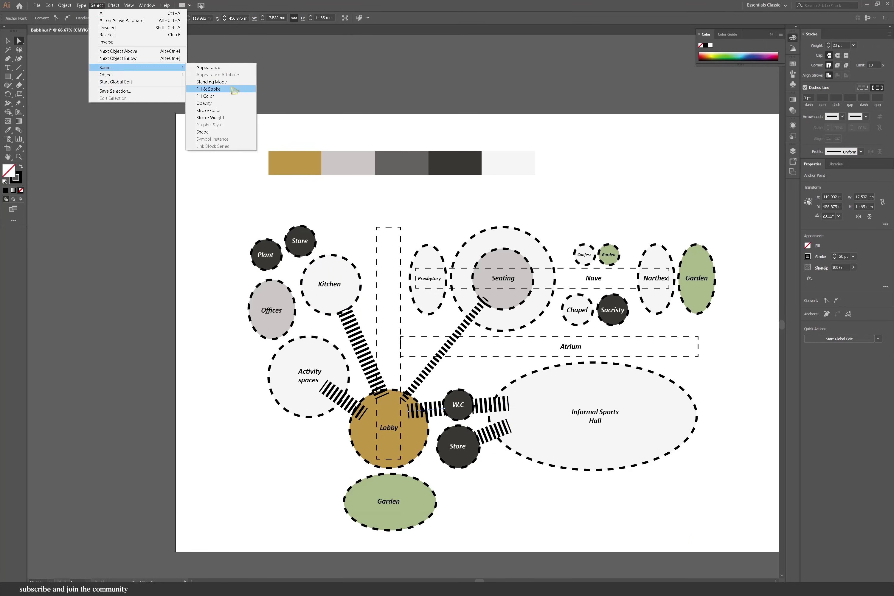
{"action": "left_click", "coordinate": [215, 118]}
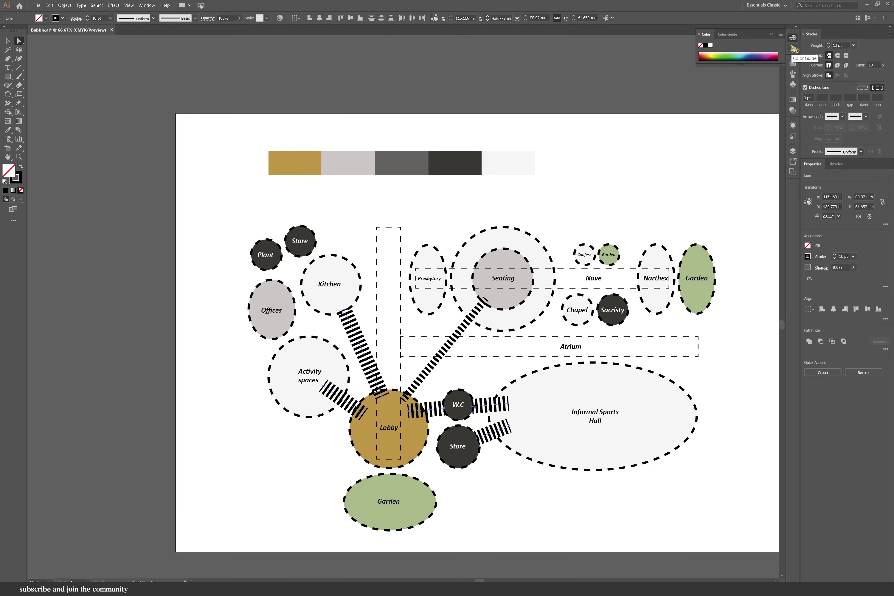
{"action": "left_click", "coordinate": [603, 525]}
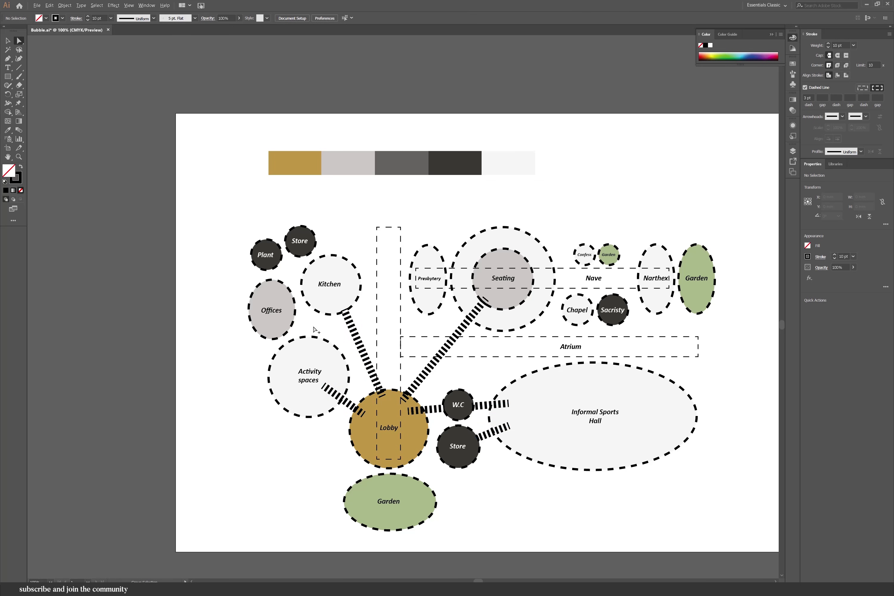
{"action": "scroll", "coordinate": [314, 330], "scroll_direction": "up", "scroll_amount": 2}
{"action": "scroll", "coordinate": [192, 332], "scroll_direction": "down", "scroll_amount": 1}
{"action": "left_click", "coordinate": [469, 361]}
{"action": "key", "text": "v"}
{"action": "left_click", "coordinate": [45, 18]}
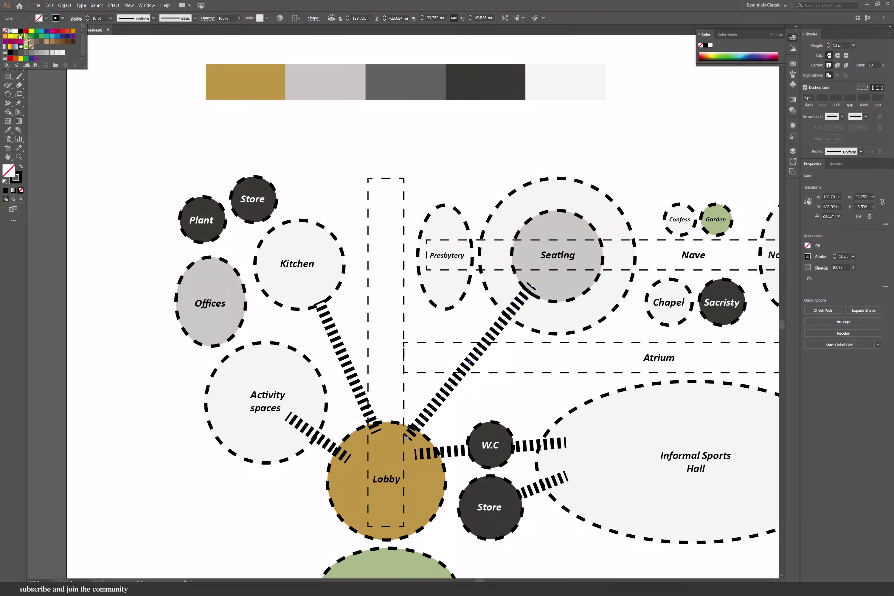
{"action": "left_click", "coordinate": [82, 120]}
{"action": "key", "text": "ctrl+z"}
Step: Adjust the ends of the Seating connector so it stops at the Lobby circle's edge and the Seating circle's edge
{"action": "key", "text": "a"}
{"action": "left_click_drag", "start_coordinate": [408, 437], "coordinate": [412, 432]}
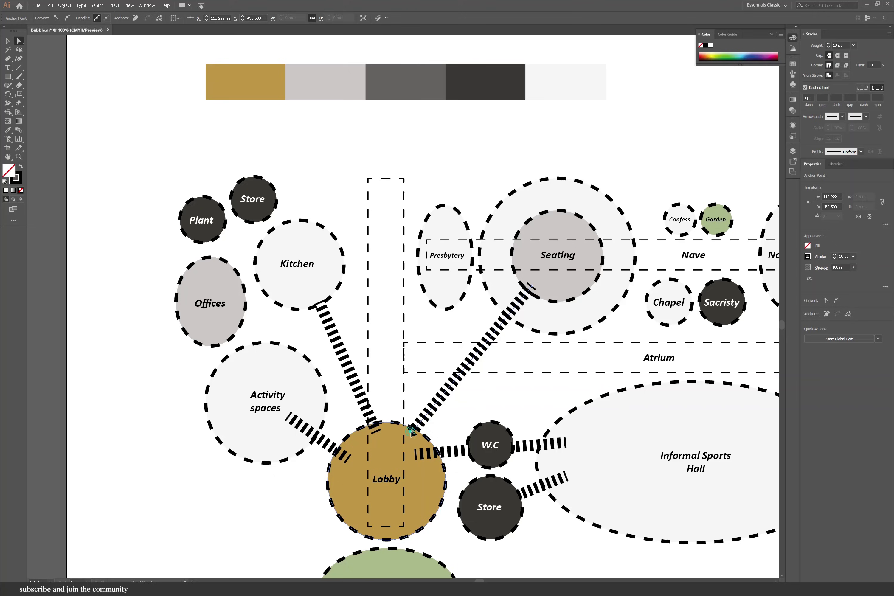
{"action": "left_click", "coordinate": [415, 434]}
{"action": "left_click", "coordinate": [431, 411]}
{"action": "left_click", "coordinate": [431, 413]}
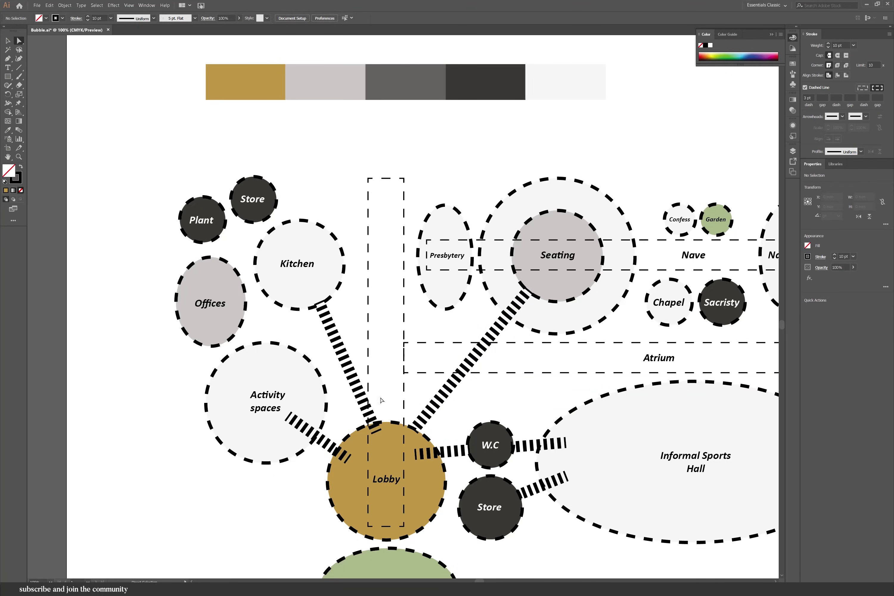
Step: Realign the Kitchen and Activity spaces connectors at the Lobby's edge and add connectors from Offices to Lobby and Store to Kitchen
{"action": "left_click", "coordinate": [321, 304]}
{"action": "left_click_drag", "start_coordinate": [376, 432], "coordinate": [341, 454]}
{"action": "left_click", "coordinate": [355, 426]}
{"action": "left_click_drag", "start_coordinate": [288, 416], "coordinate": [357, 440]}
{"action": "left_click", "coordinate": [301, 466]}
{"action": "left_click", "coordinate": [294, 246]}
Step: Move the Activity spaces circle down and outwards, clear of the Offices connector
{"action": "key", "text": "v"}
{"action": "left_click", "coordinate": [269, 403]}
{"action": "left_click", "coordinate": [260, 439], "text": "shift"}
{"action": "left_click_drag", "start_coordinate": [260, 439], "coordinate": [237, 455]}
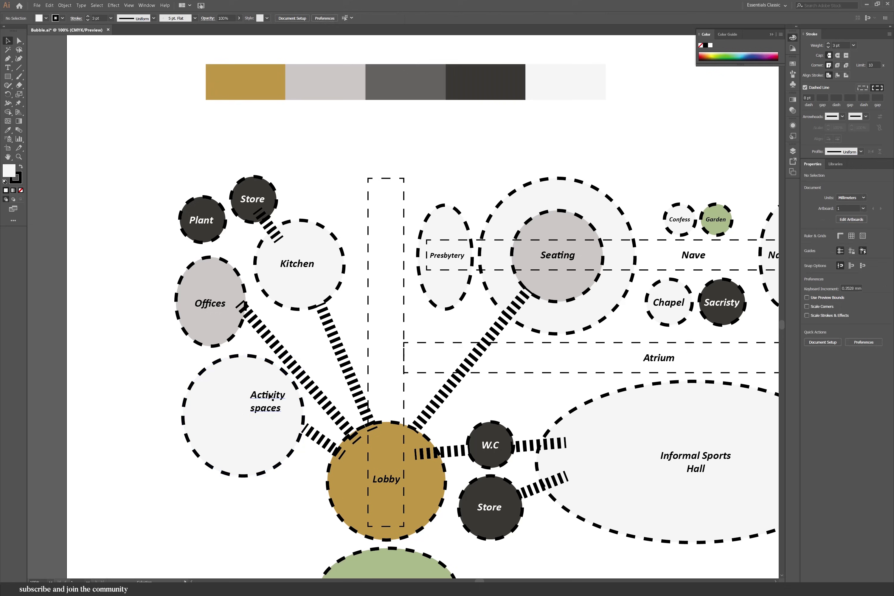
Step: Extend the Activity spaces connector's end so it reaches into the moved circle
{"action": "key", "text": "a"}
{"action": "left_click", "coordinate": [306, 430]}
{"action": "left_click_drag", "start_coordinate": [305, 428], "coordinate": [292, 429]}
{"action": "left_click", "coordinate": [140, 389]}
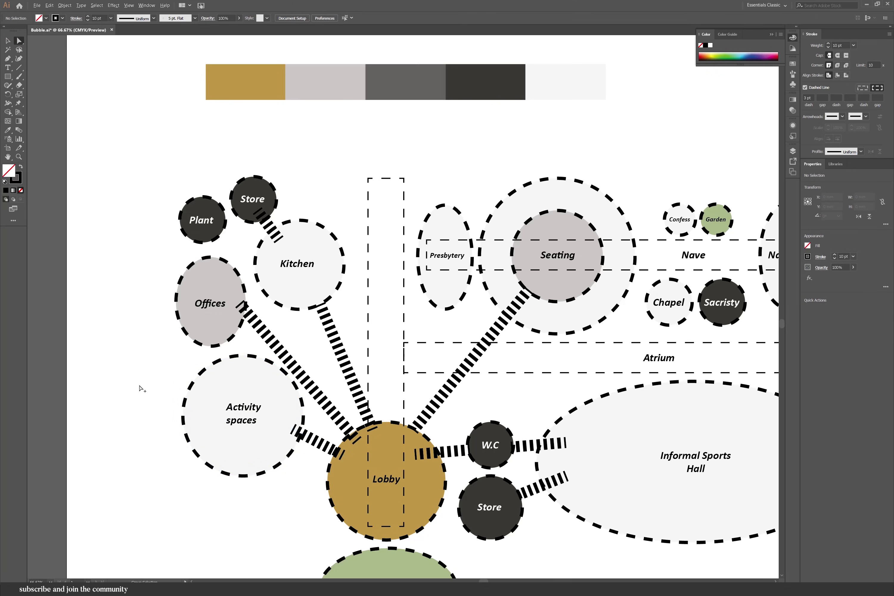
Step: Adjust the end of the short Store to Kitchen connector inside the Store circle
{"action": "scroll", "coordinate": [135, 371], "scroll_direction": "down", "scroll_amount": 1}
{"action": "scroll", "coordinate": [152, 371], "scroll_direction": "up", "scroll_amount": 1}
{"action": "scroll", "coordinate": [151, 368], "scroll_direction": "down", "scroll_amount": 1}
{"action": "left_click_drag", "start_coordinate": [215, 262], "coordinate": [219, 264]}
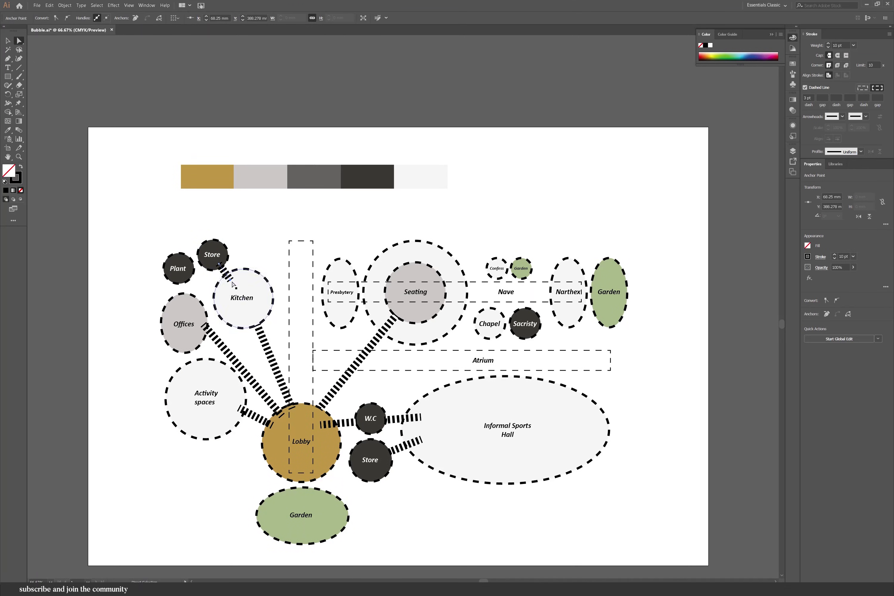
{"action": "left_click", "coordinate": [281, 277]}
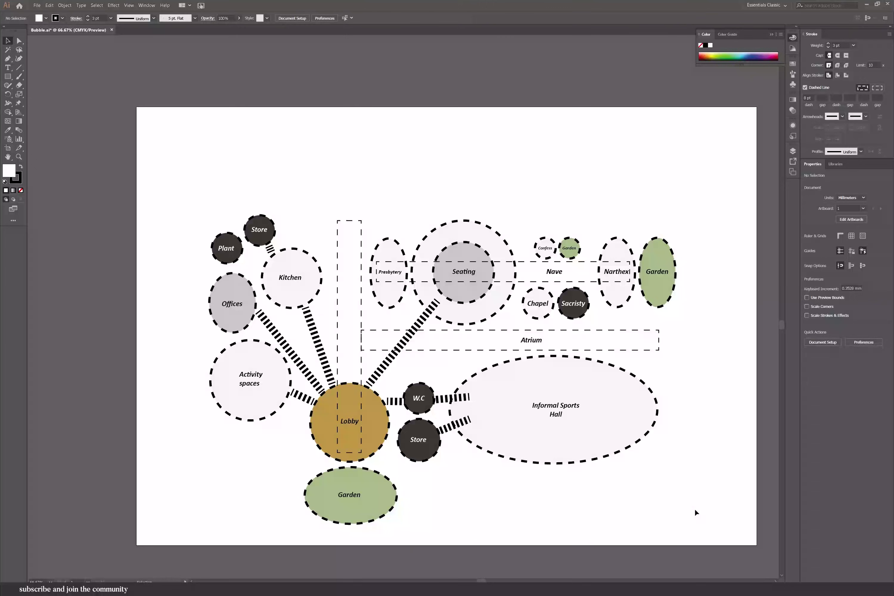
Step: Select the whole bubble diagram and move it slightly up and across to centre it on the artboard
{"action": "left_click_drag", "start_coordinate": [695, 513], "coordinate": [173, 171]}
{"action": "left_click_drag", "start_coordinate": [469, 297], "coordinate": [483, 265]}
{"action": "left_click", "coordinate": [534, 167]}
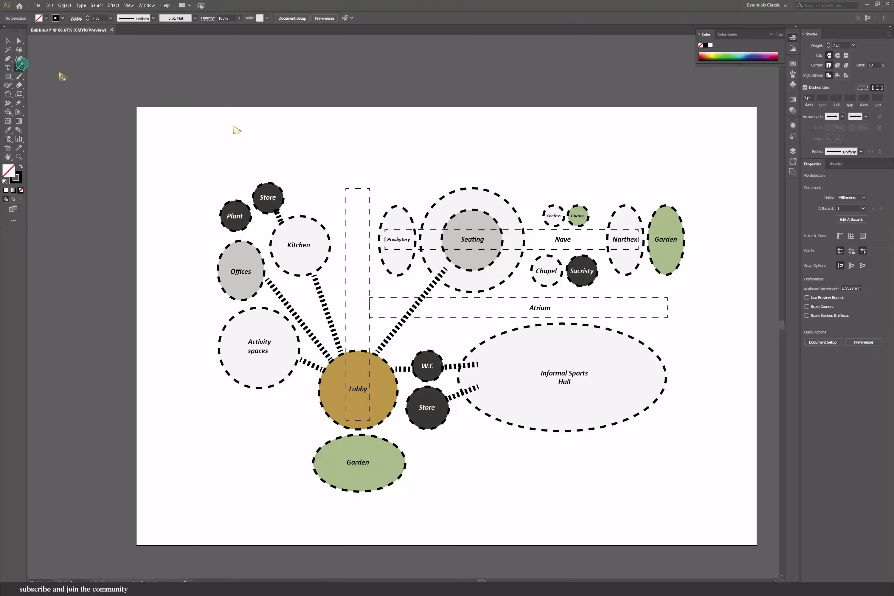
Step: Draw a horizontal line about 9 mm long just beyond the Atrium rectangle's far end
{"action": "key", "text": "backslash"}
{"action": "mouse_move", "coordinate": [410, 310]}
{"action": "left_mouse_down"}
{"action": "mouse_move", "coordinate": [691, 309]}
{"action": "mouse_move", "coordinate": [670, 308]}
{"action": "left_mouse_up"}
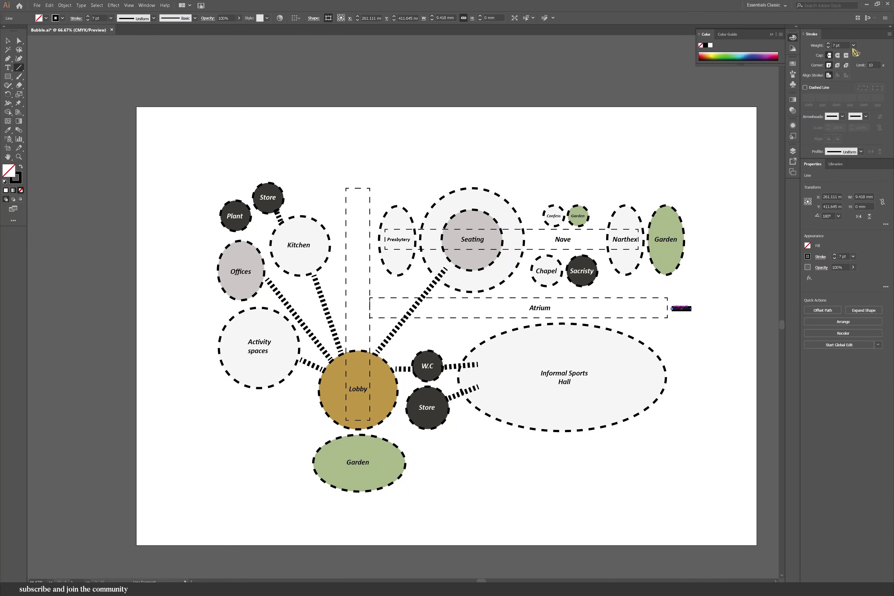
{"action": "left_click", "coordinate": [840, 117]}
{"action": "left_click", "coordinate": [822, 144]}
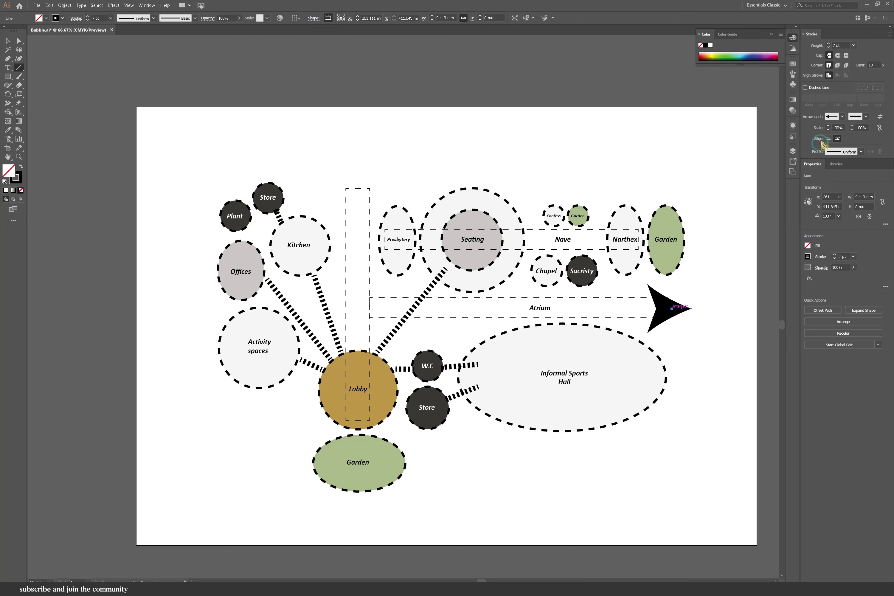
{"action": "key", "text": "ctrl+z"}
Step: Give the line beside the Atrium a 30% arrowhead pointing at the rectangle and lengthen the arrow to about 15 mm
{"action": "left_click", "coordinate": [841, 117]}
{"action": "left_click", "coordinate": [829, 219]}
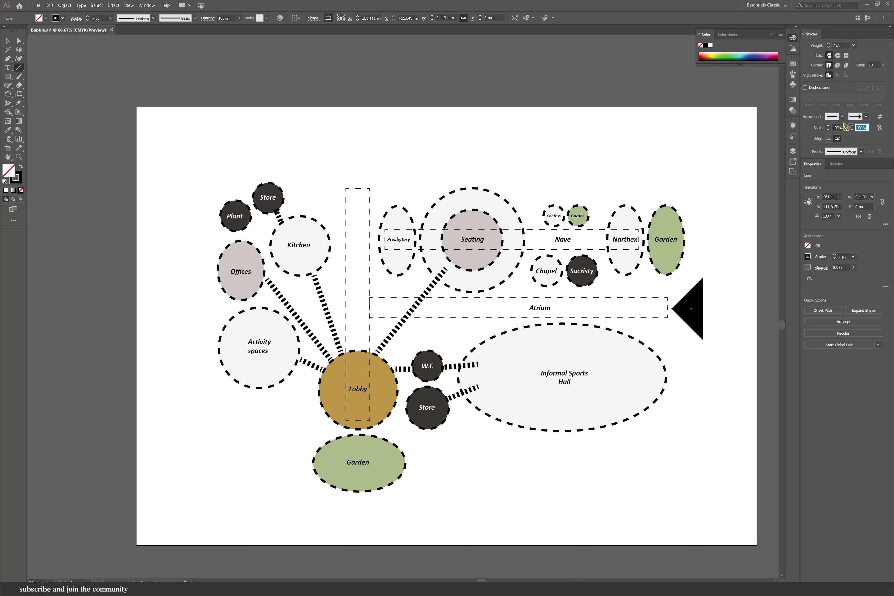
{"action": "left_click", "coordinate": [862, 127]}
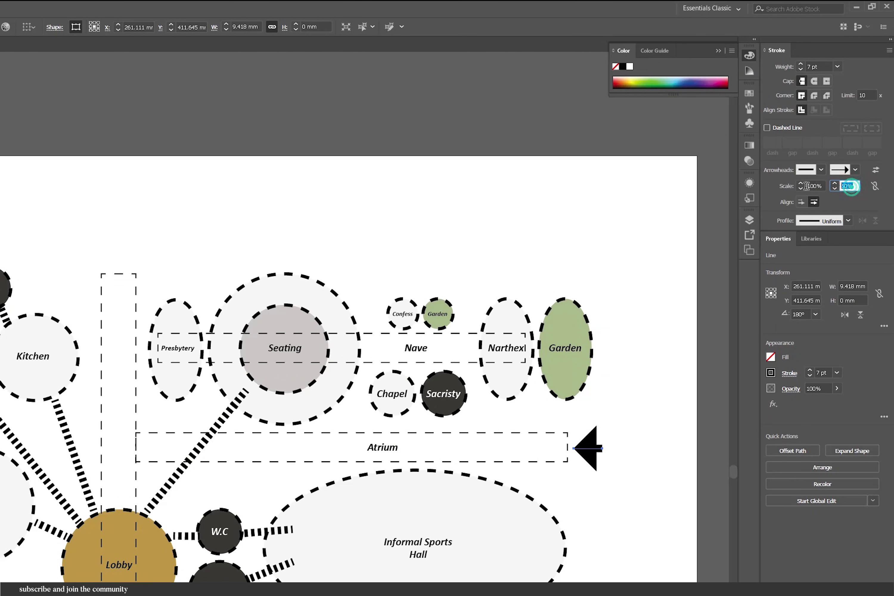
{"action": "type", "text": "10"}
{"action": "key", "text": "Return"}
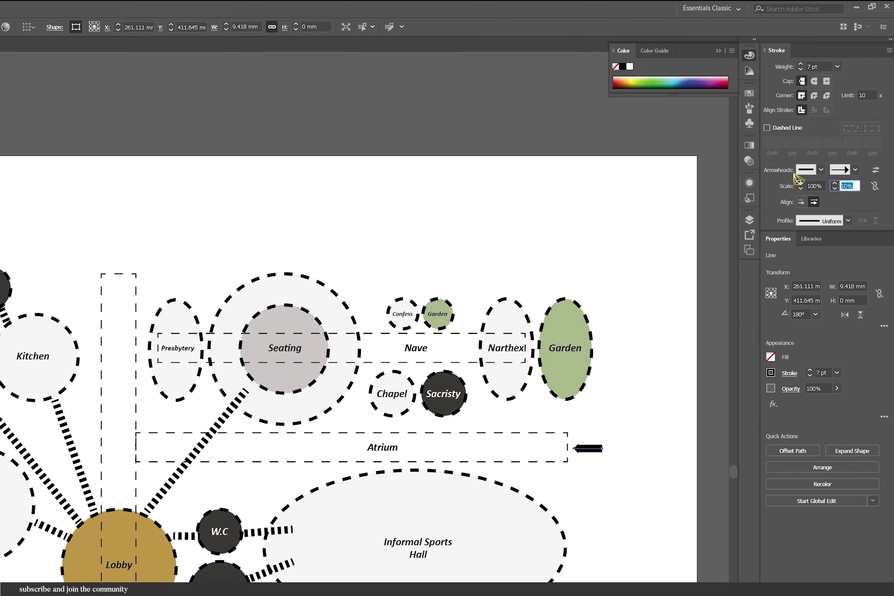
{"action": "key", "text": "a"}
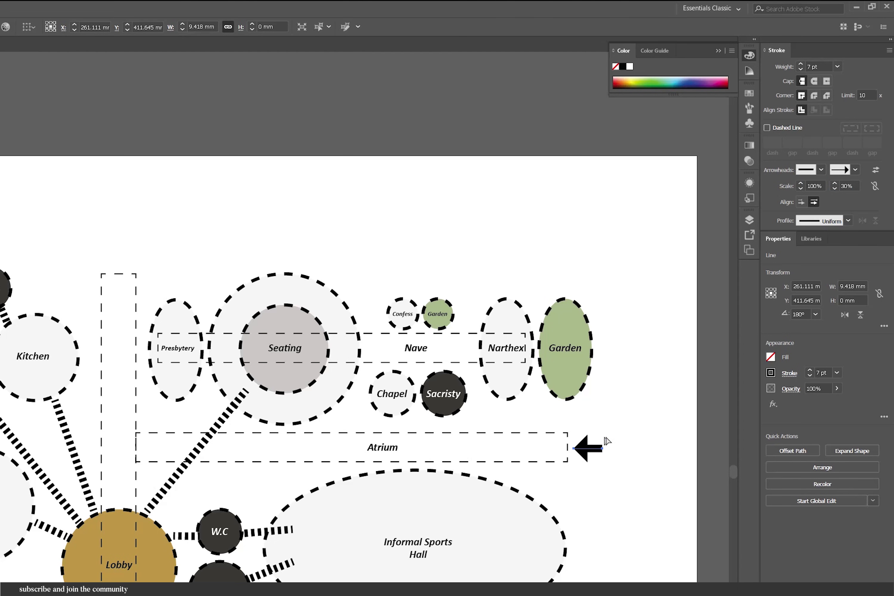
{"action": "left_click_drag", "start_coordinate": [603, 449], "coordinate": [619, 451]}
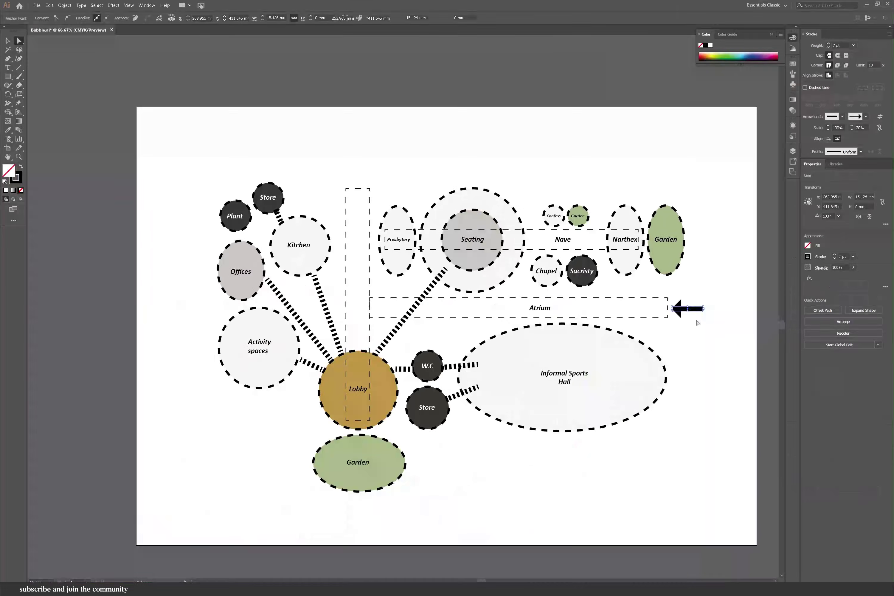
Step: Place a copy of the entrance arrow, turned to point down, centred just above the vertical dashed corridor rectangle
{"action": "key", "text": "ctrl+v"}
{"action": "left_click_drag", "start_coordinate": [396, 306], "coordinate": [384, 164]}
{"action": "key", "text": "v"}
{"action": "left_click_drag", "start_coordinate": [386, 160], "coordinate": [369, 145]}
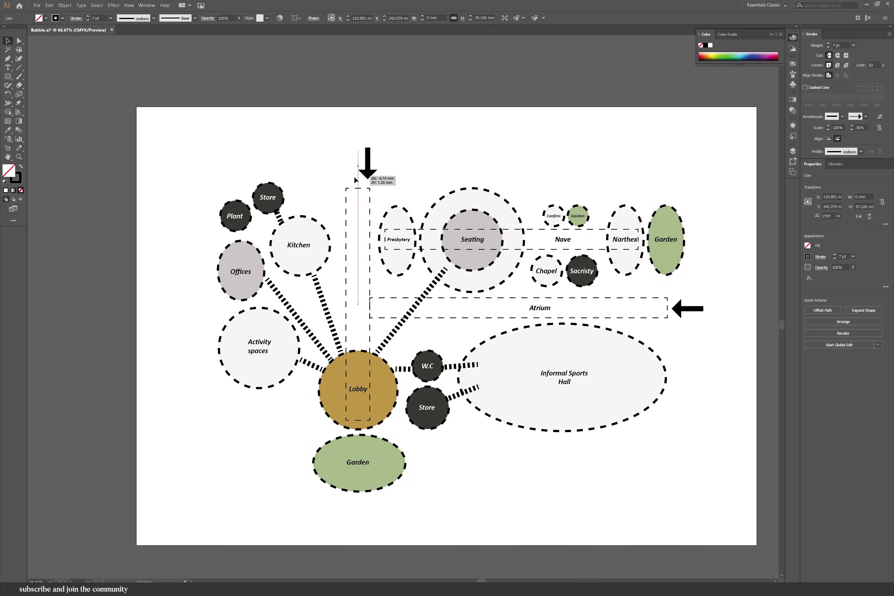
Step: Select the whole diagram and merge the vertical corridor rectangle with the Atrium rectangle using the Shape Builder tool
{"action": "key", "text": "ctrl+a"}
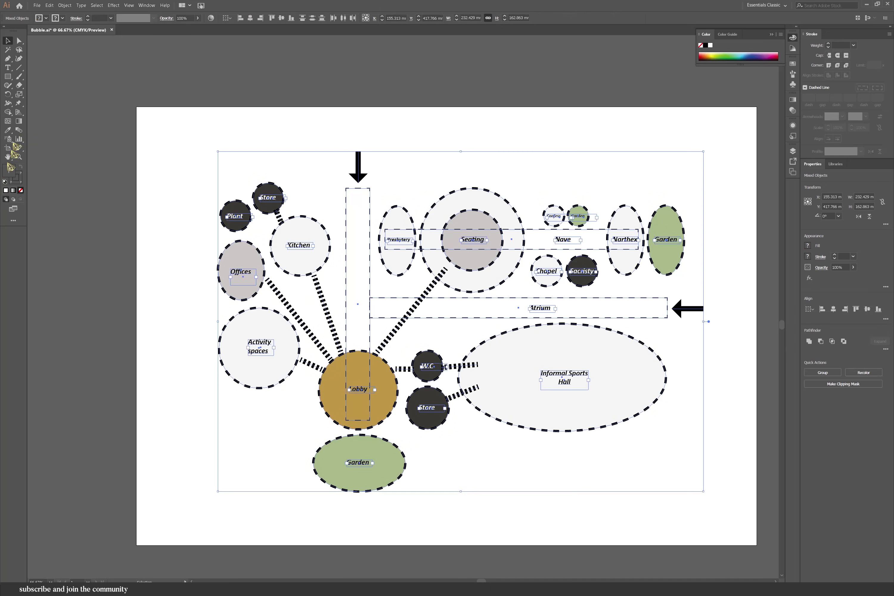
{"action": "left_click", "coordinate": [9, 112]}
{"action": "left_click_drag", "start_coordinate": [366, 312], "coordinate": [439, 306]}
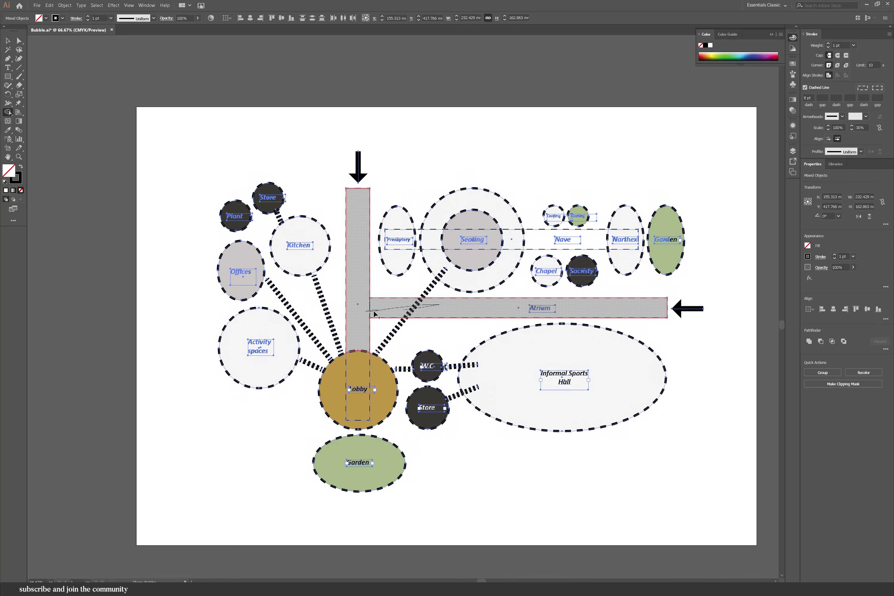
{"action": "left_click_drag", "start_coordinate": [365, 312], "coordinate": [365, 312]}
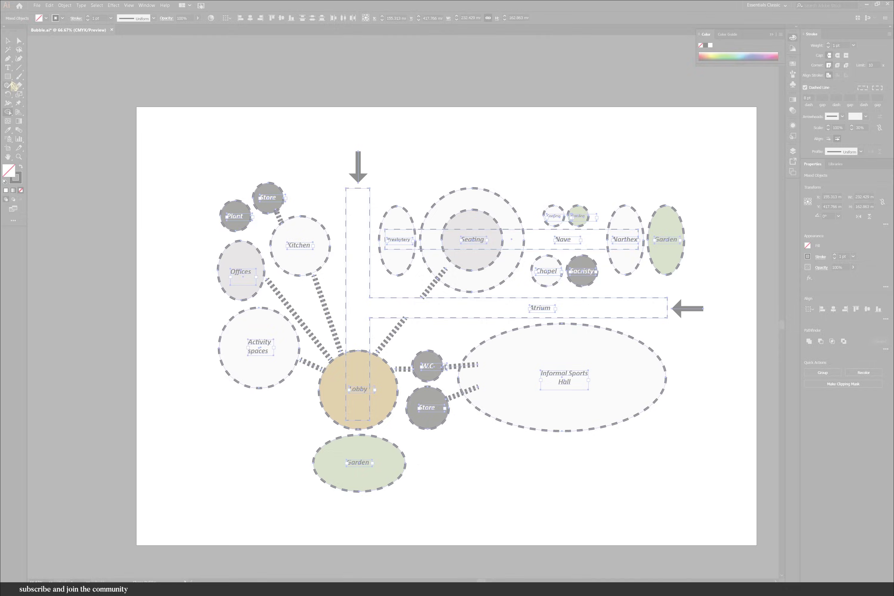